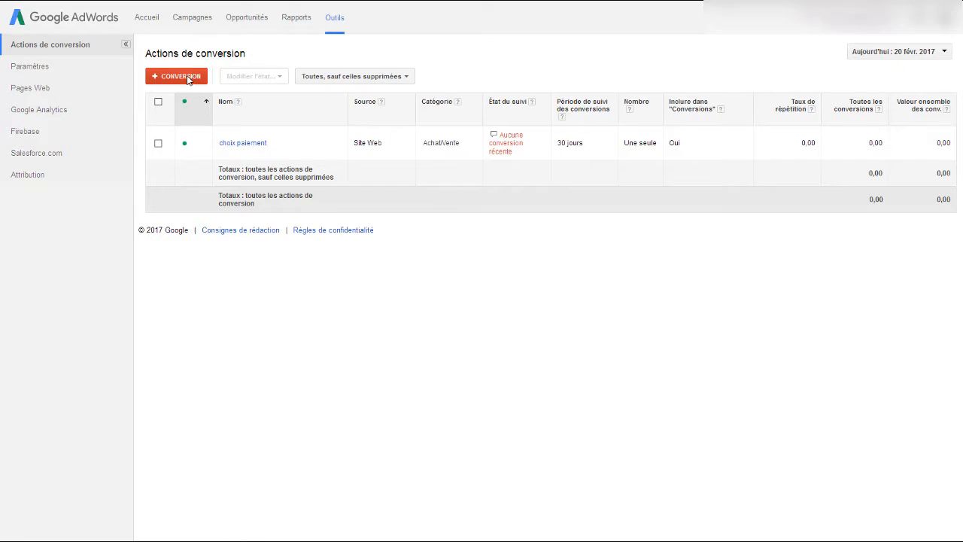
Step: Create a new conversion action with the website as its source and name it Choix-payement-02
left_click(173, 76)
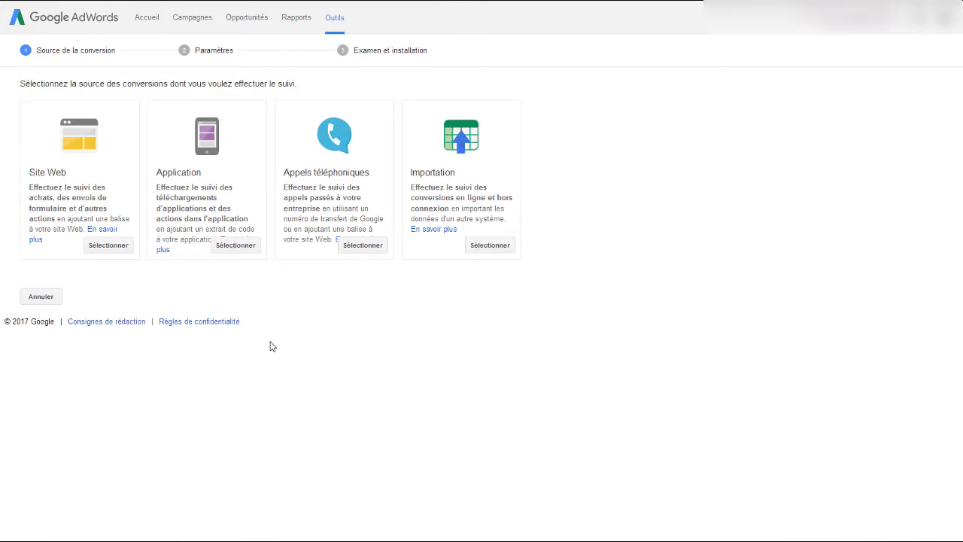
left_click(102, 248)
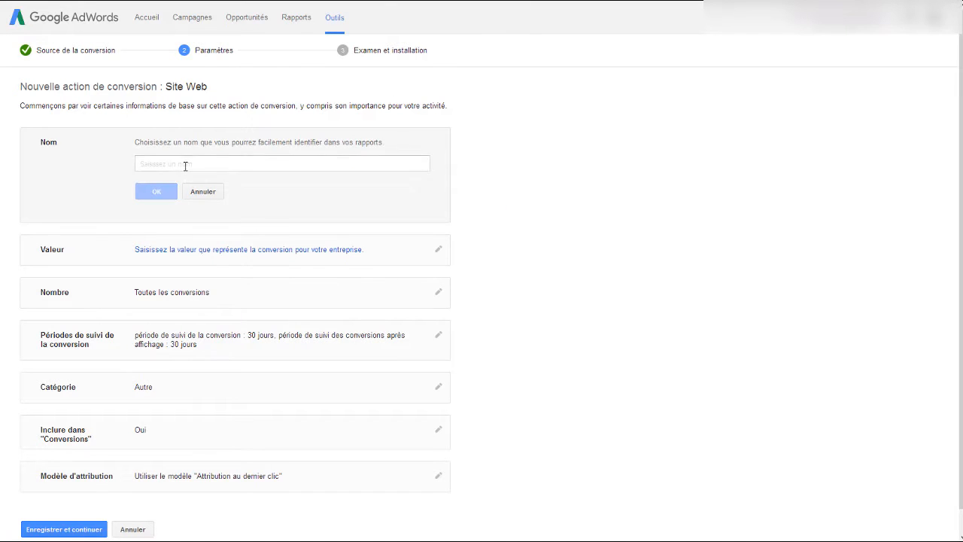
left_click(185, 164)
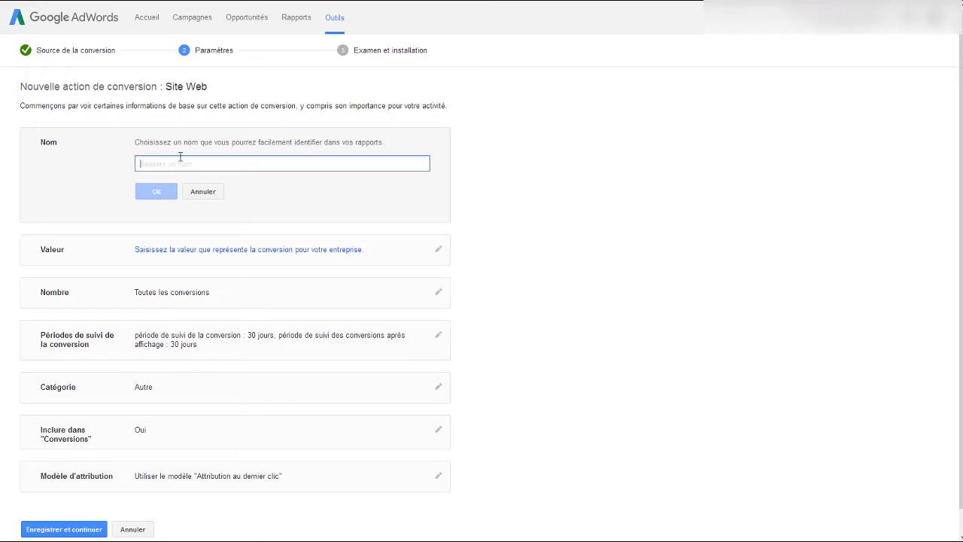
type("Choi")
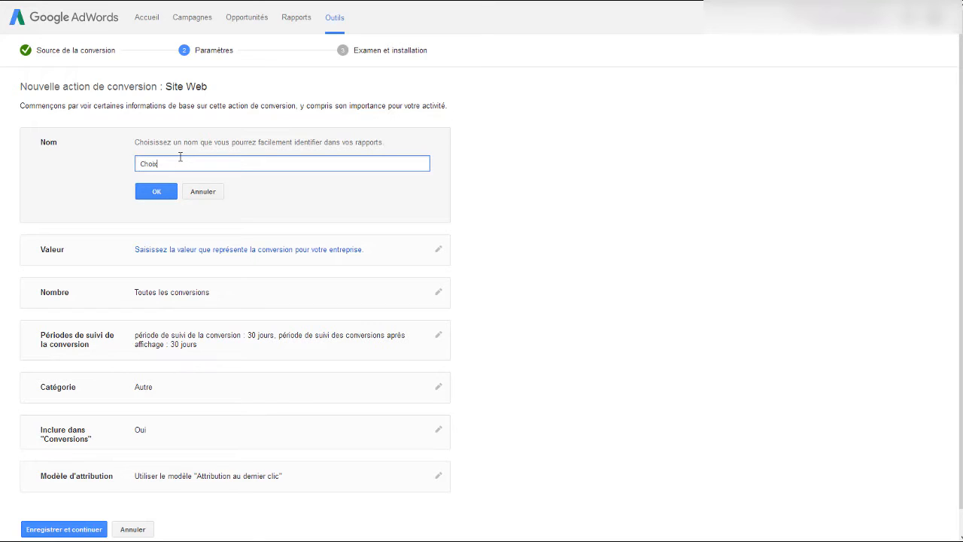
type("x-payement-02")
left_click_drag(191, 164, 204, 162)
left_click(143, 194)
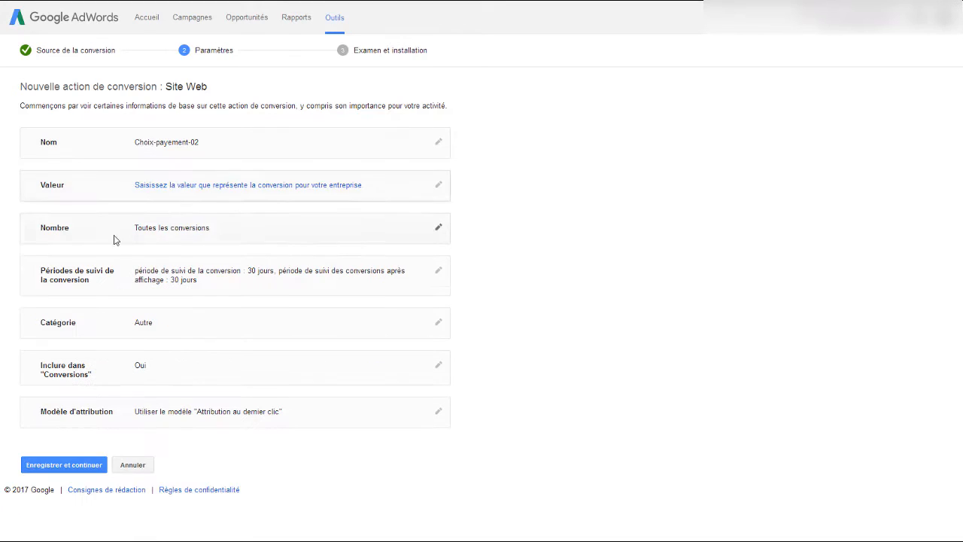
Step: Set the conversion value to vary per conversion, with a default of 45 euros
left_click(103, 185)
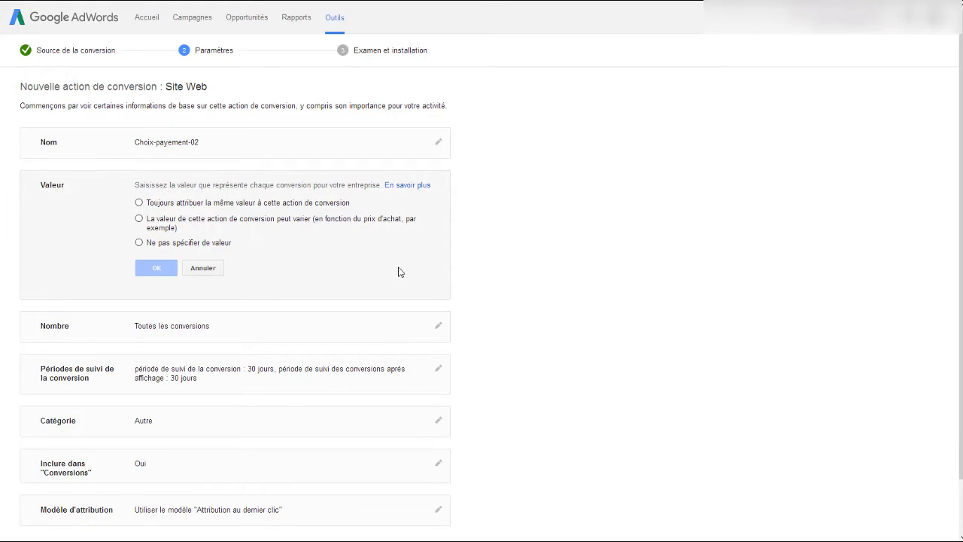
left_click(139, 220)
left_click_drag(238, 257, 82, 269)
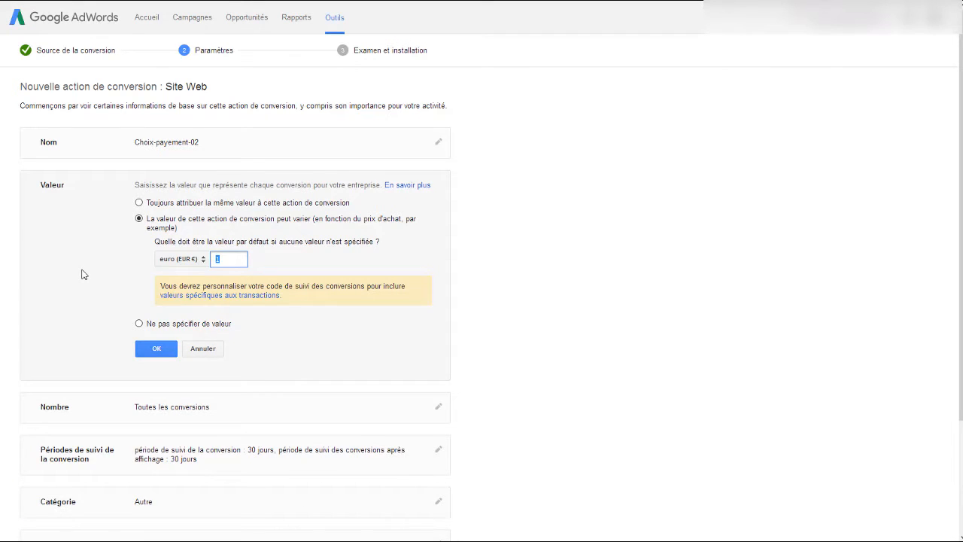
type("45")
left_click(138, 203)
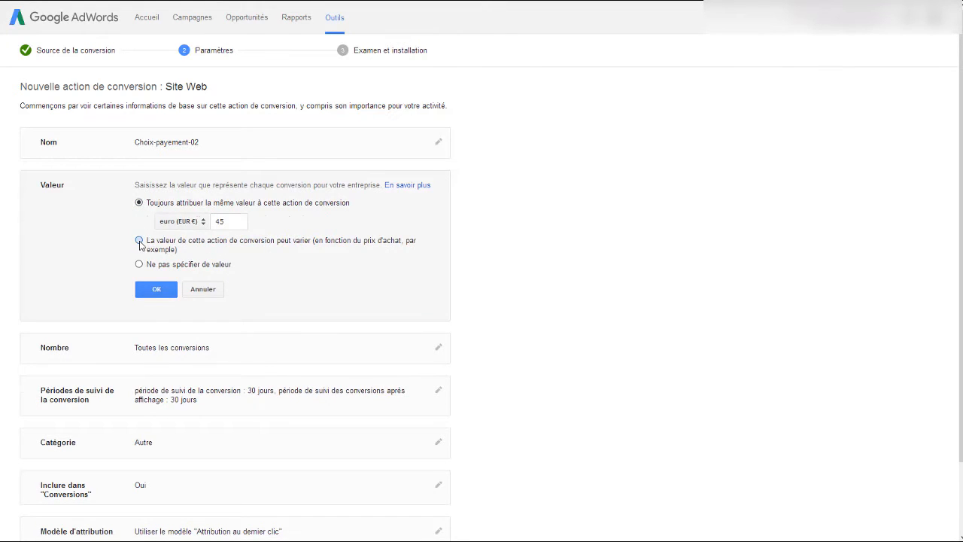
left_click(138, 241)
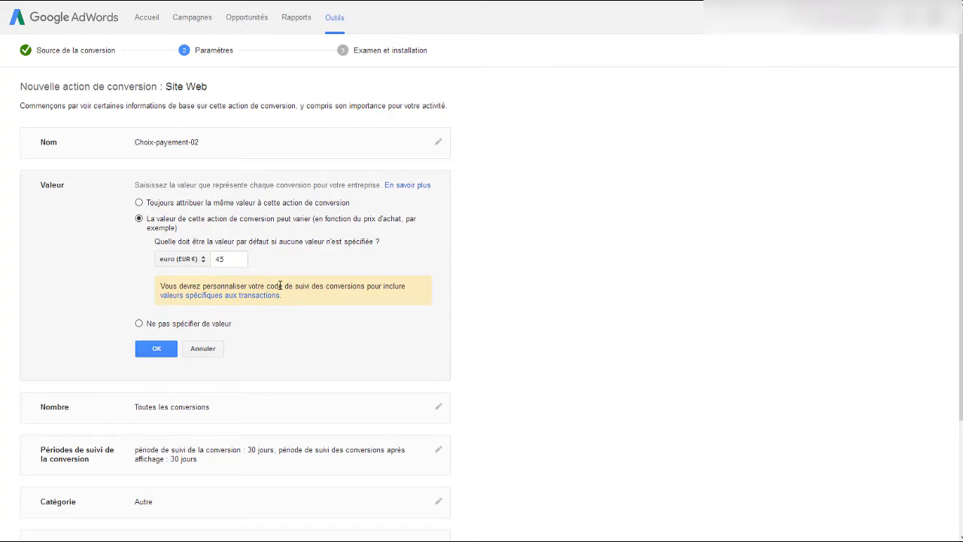
left_click_drag(267, 286, 351, 286)
left_click(351, 286)
left_click_drag(234, 259, 201, 259)
left_click_drag(229, 258, 215, 262)
left_click_drag(227, 260, 209, 261)
Step: Switch to Calculator and compute 45 divided by 2, minus 7, keeping the conversion value settings in view
key("XF86Calculator")
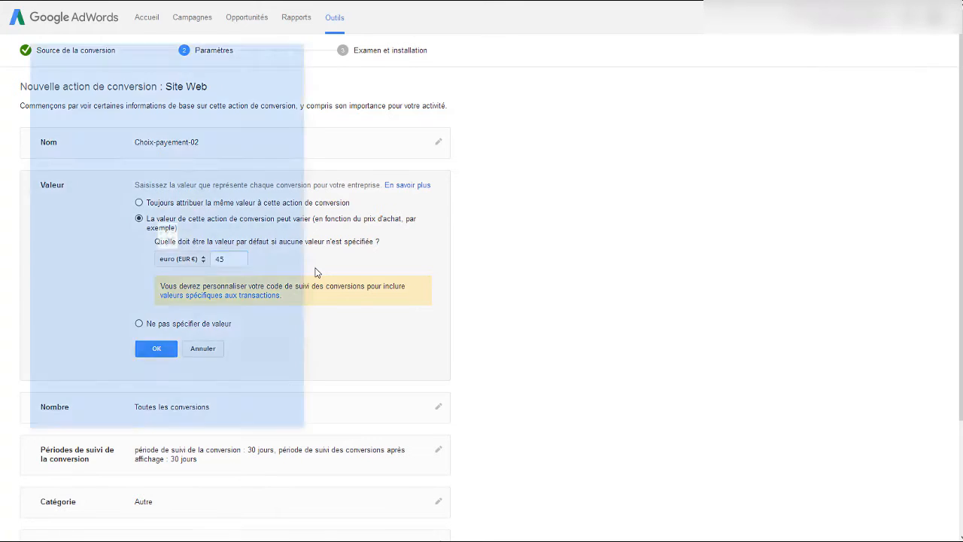
type("45-")
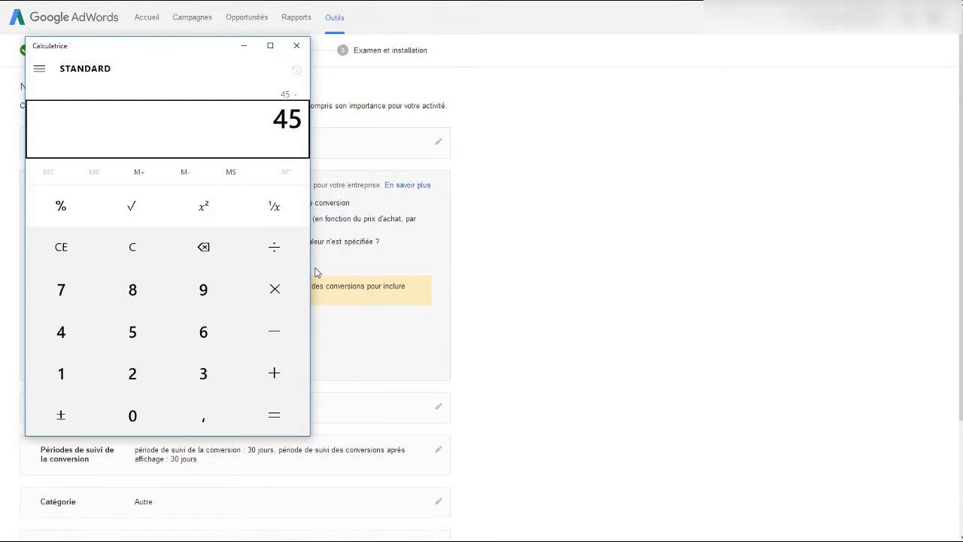
type("/2")
key("Return")
type("-7")
key("Return")
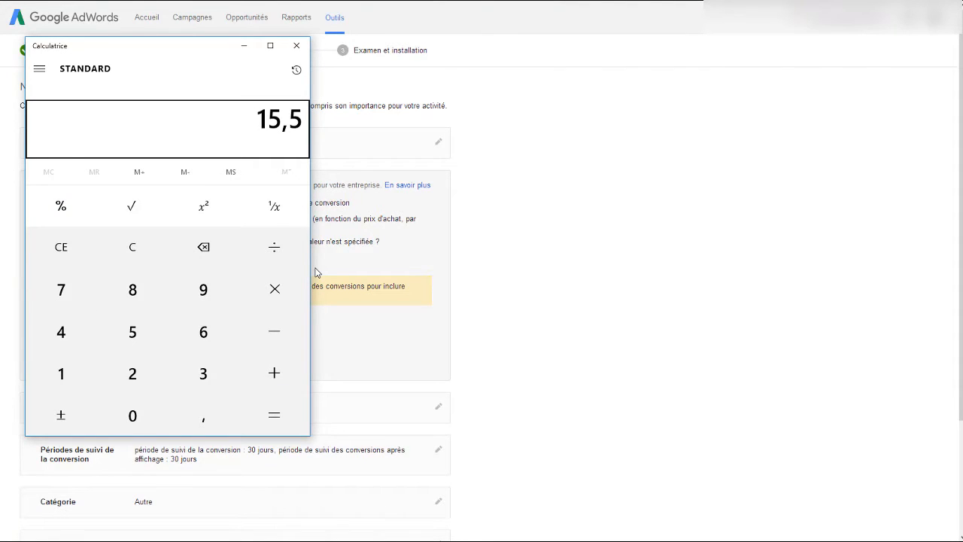
left_click_drag(159, 51, 562, 125)
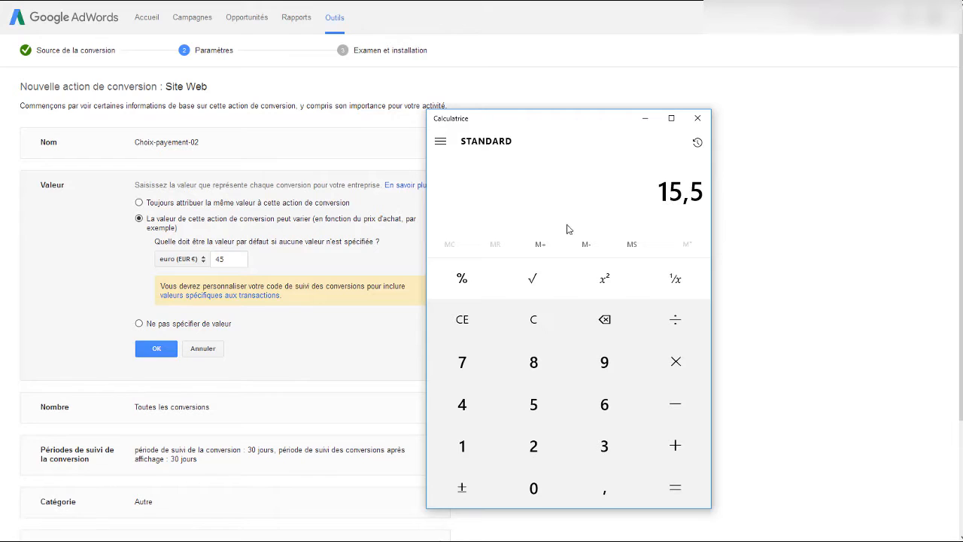
Step: Clear the calculation, compute 45 divided by 2, and close Calculator
left_click(645, 202)
key("Escape")
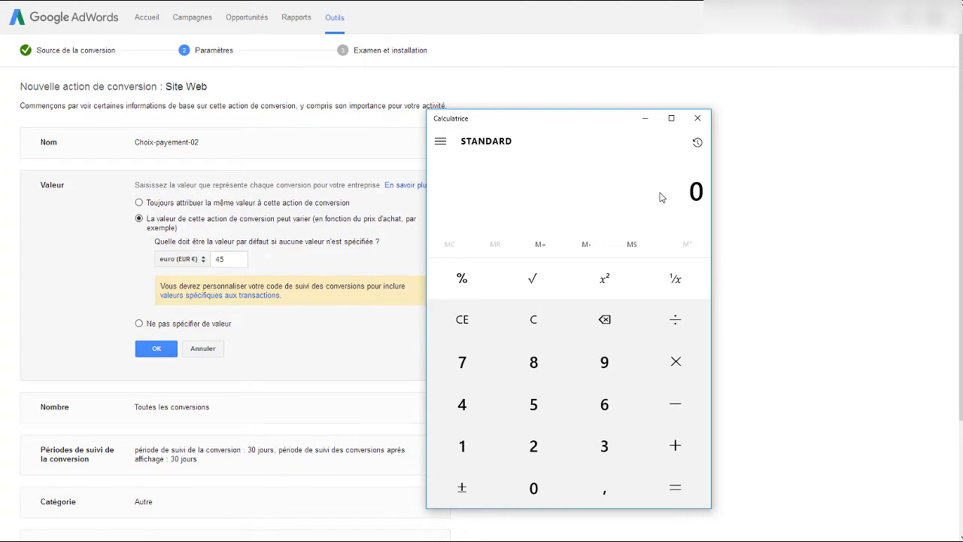
type("45/2")
key("Return")
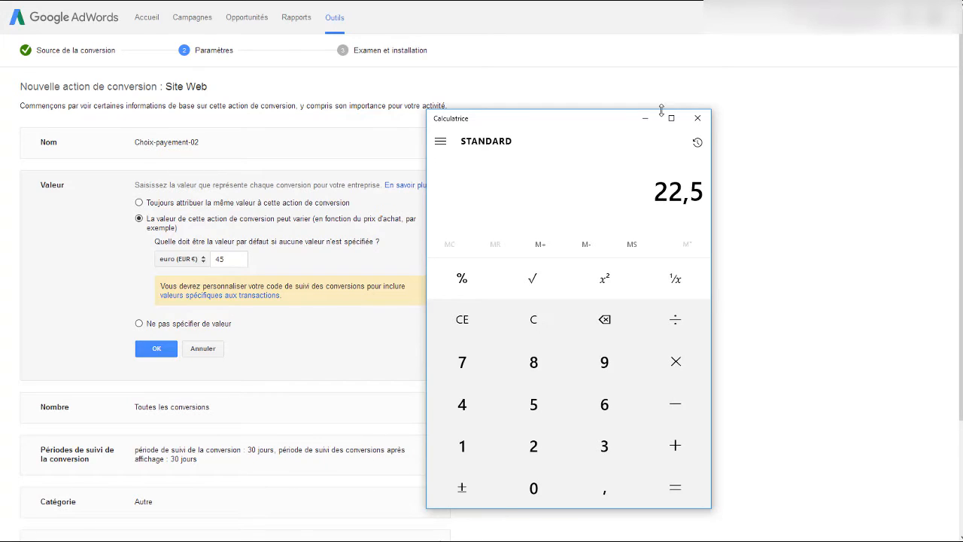
left_click(697, 118)
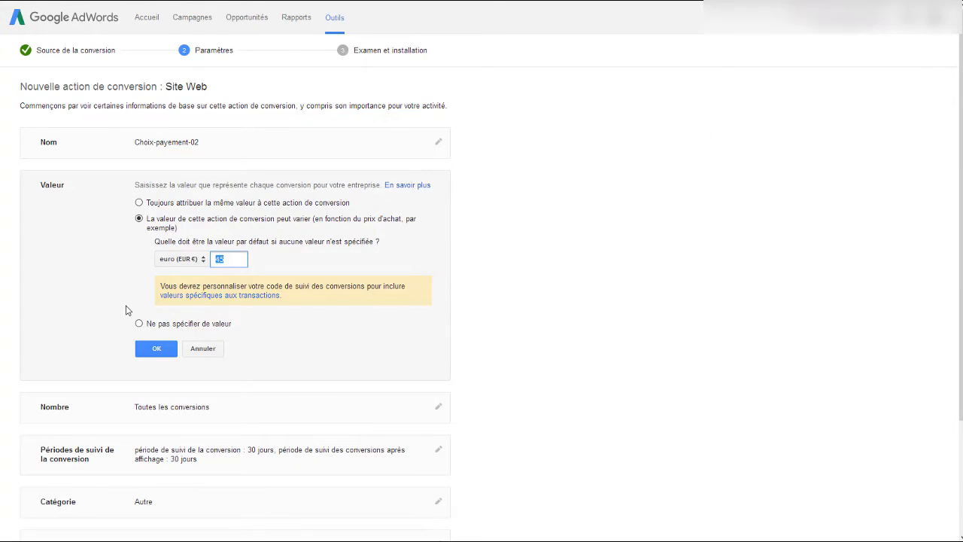
Step: Assign the same value of 55 euros to every conversion and confirm the count option Toutes
left_click(72, 252)
double_click(219, 259)
type("55")
left_click(145, 202)
left_click(143, 204)
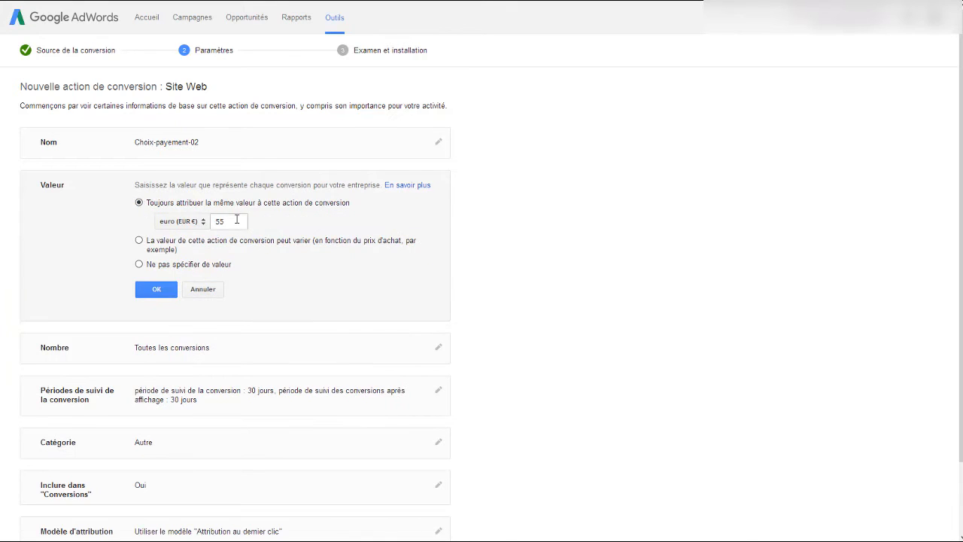
left_click(156, 289)
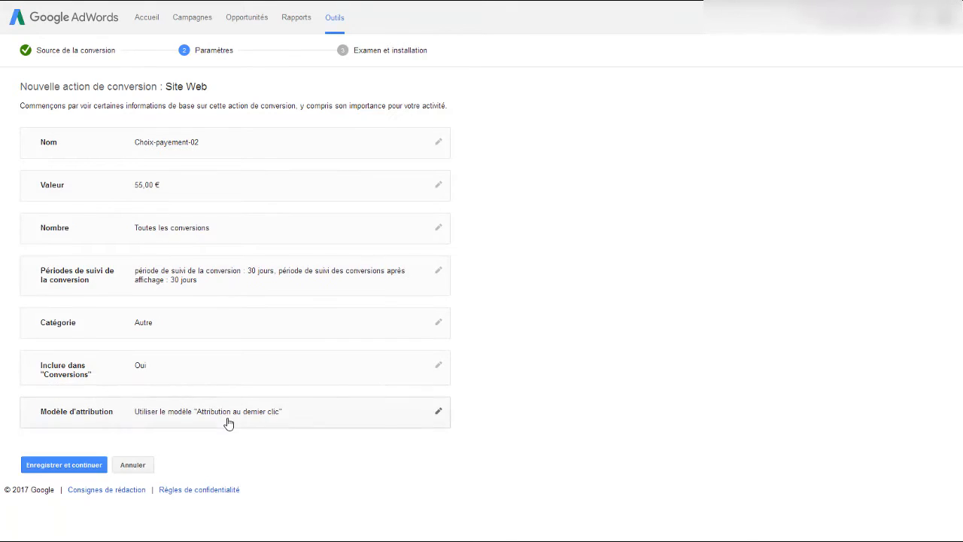
left_click(209, 233)
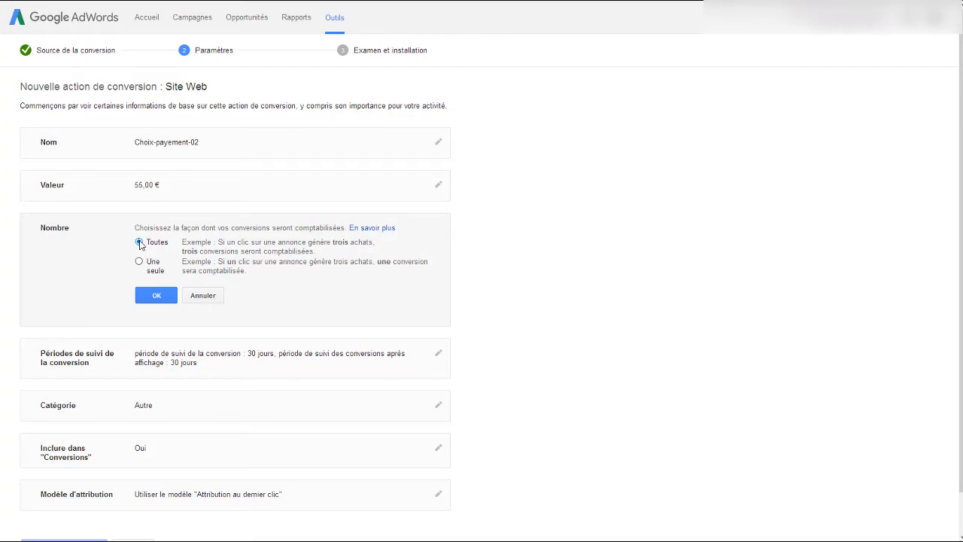
double_click(155, 300)
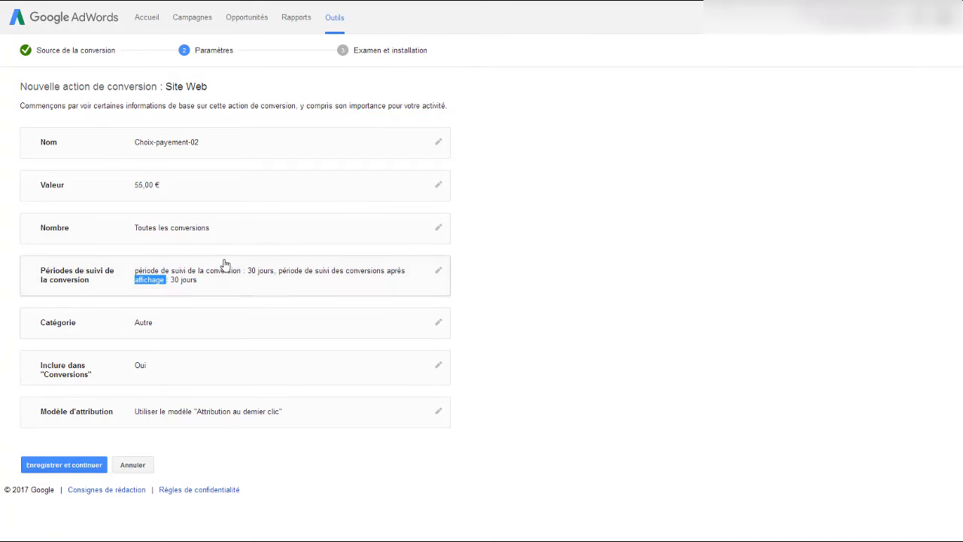
Step: Review the available tracking durations and confirm 30 days for both the conversion and post-view periods
left_click(219, 284)
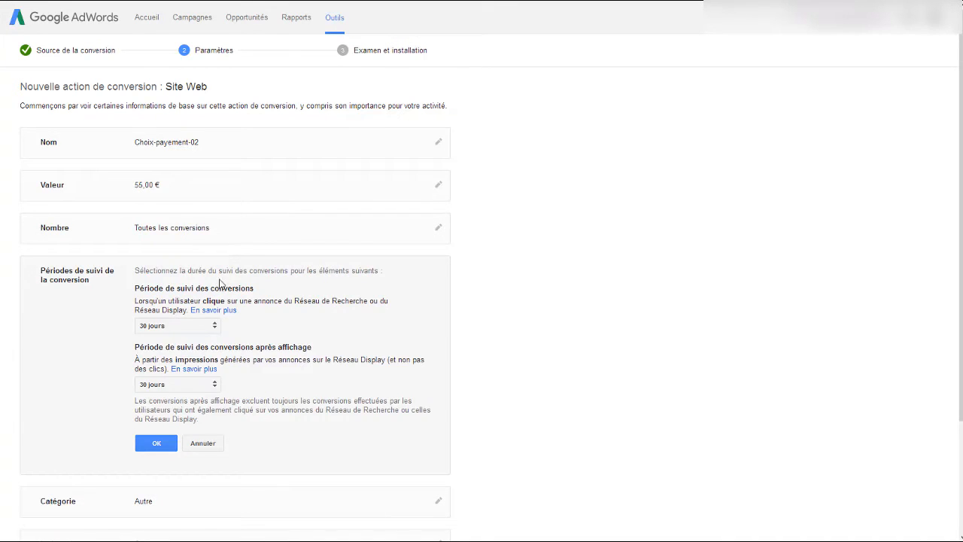
left_click(175, 330)
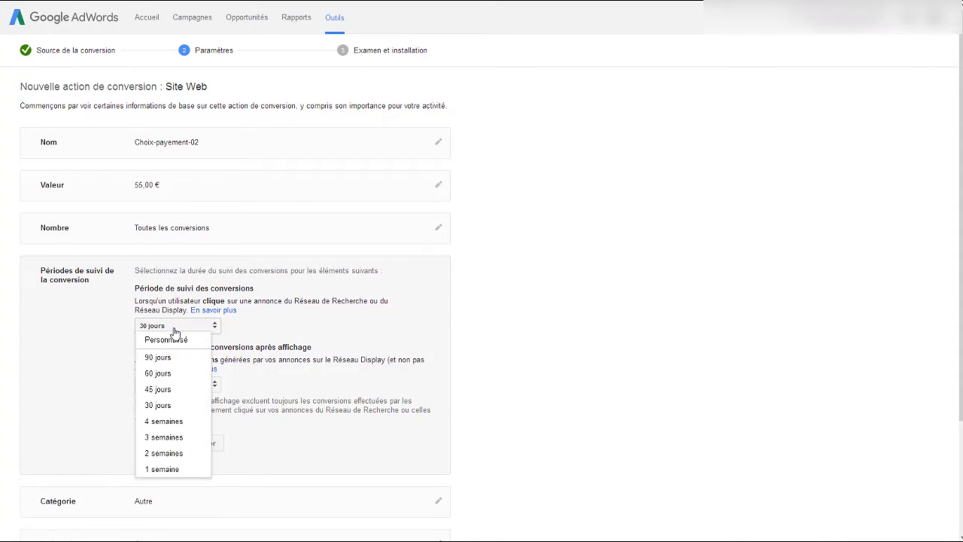
left_click(276, 320)
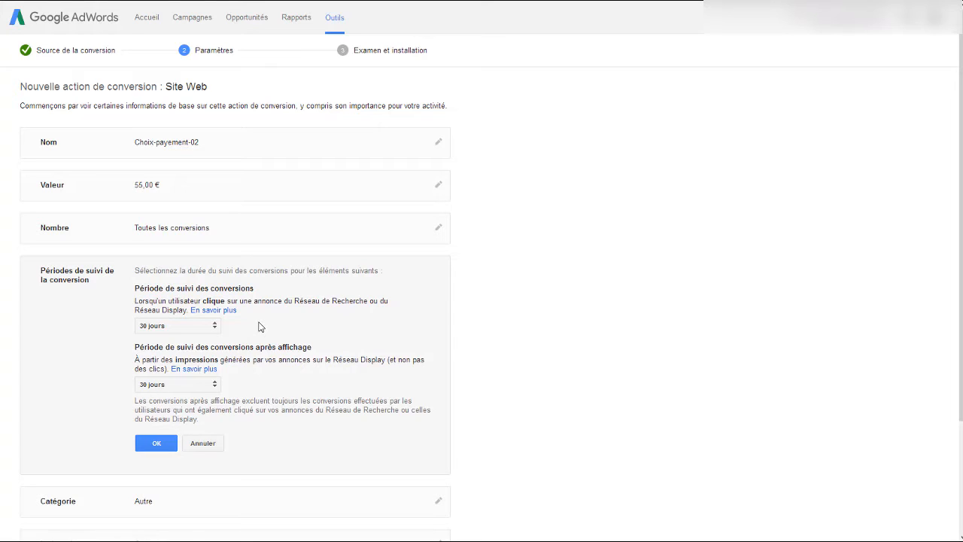
left_click(195, 326)
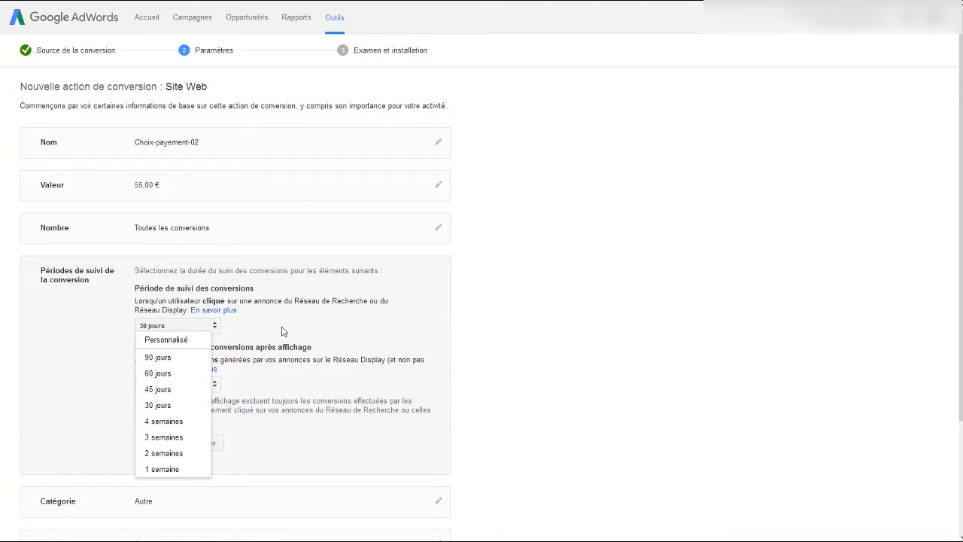
left_click(283, 331)
left_click(181, 326)
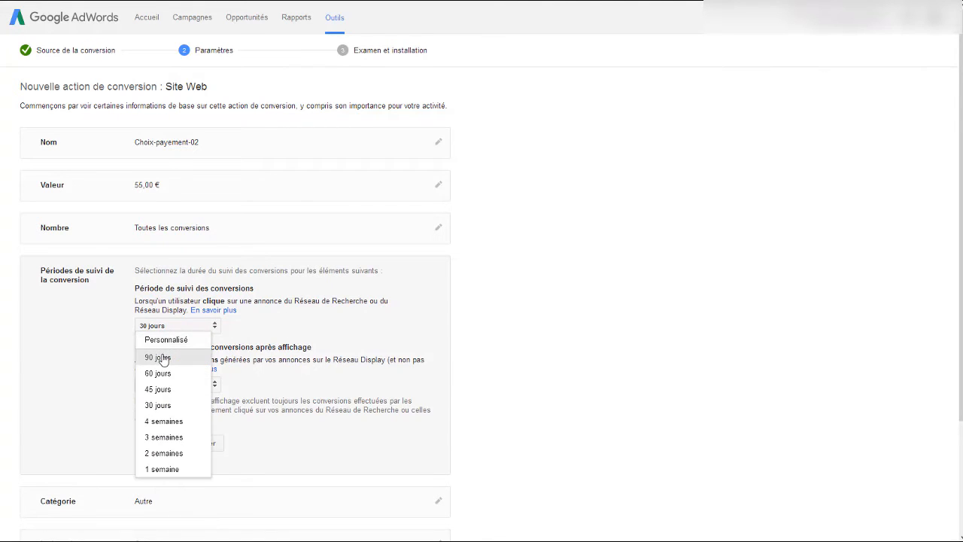
left_click(246, 335)
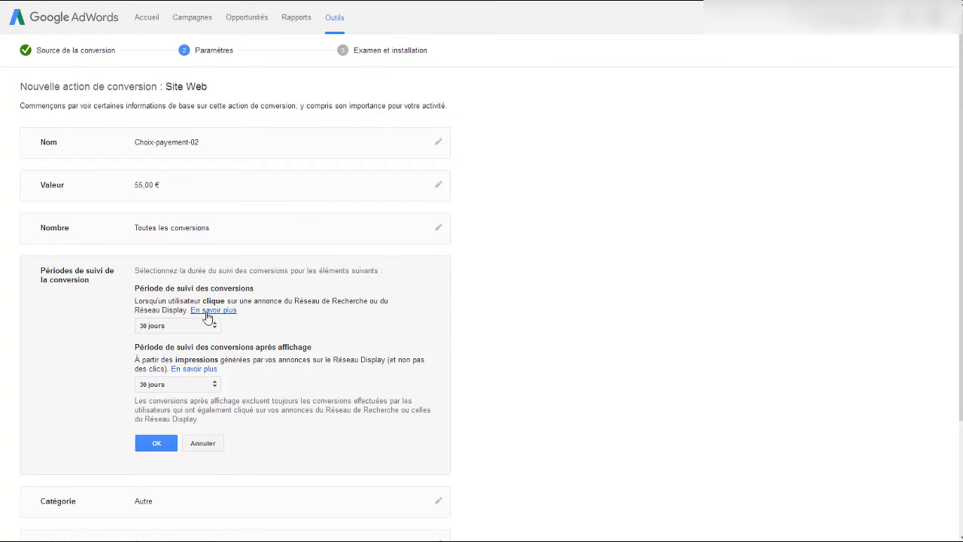
left_click(178, 328)
left_click(318, 335)
scroll(289, 343, "down", 1)
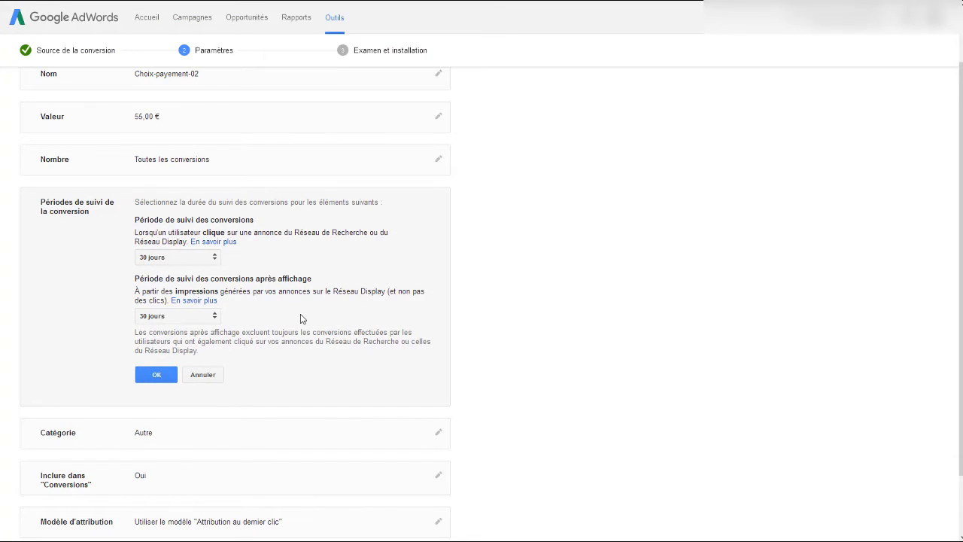
left_click(168, 378)
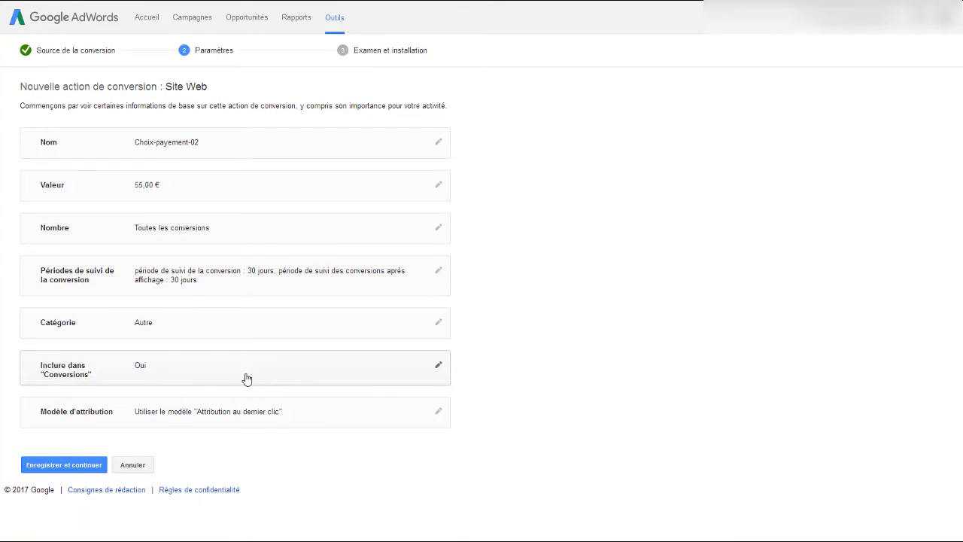
Step: Set the category to Achat/Vente and confirm including the action's data in the "Conversions" column
left_click(263, 333)
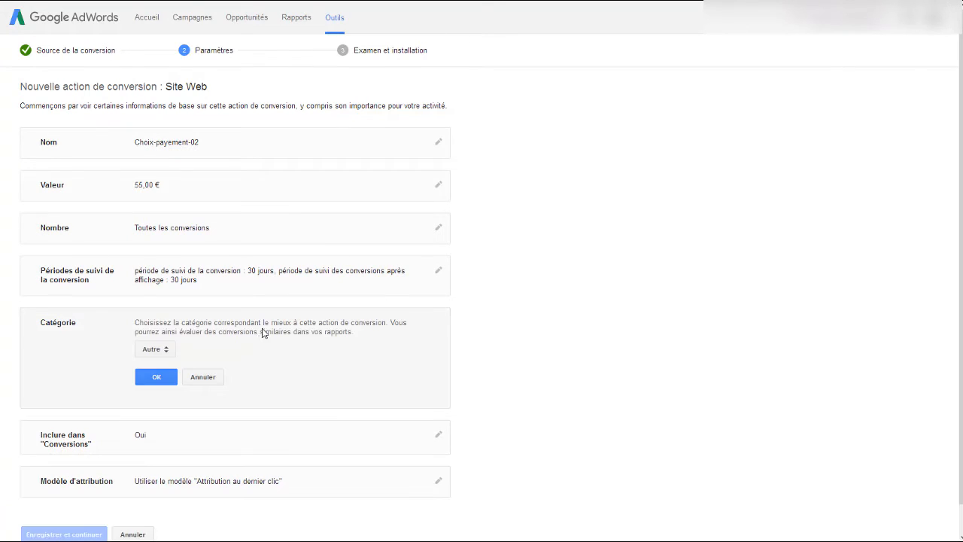
scroll(262, 333, "down", 1)
left_click(161, 324)
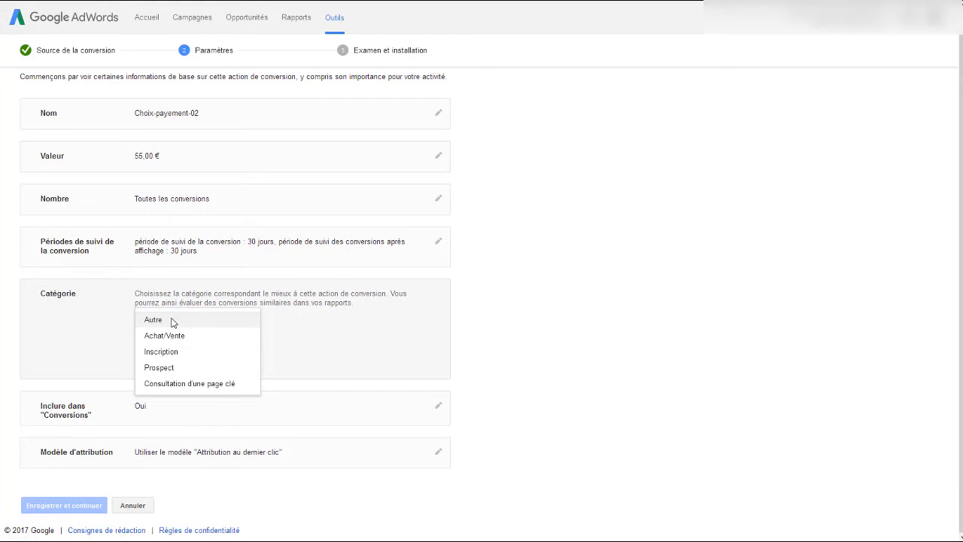
left_click(174, 333)
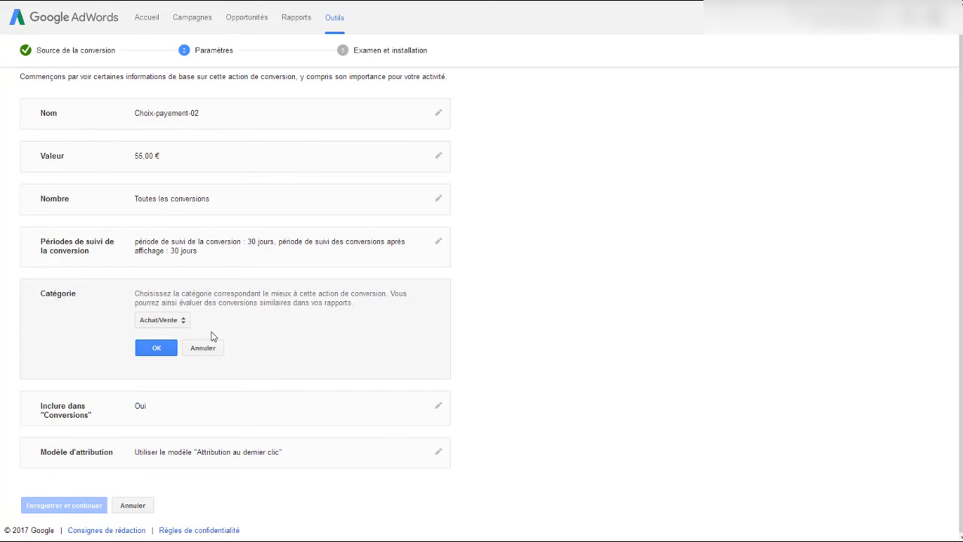
left_click(157, 349)
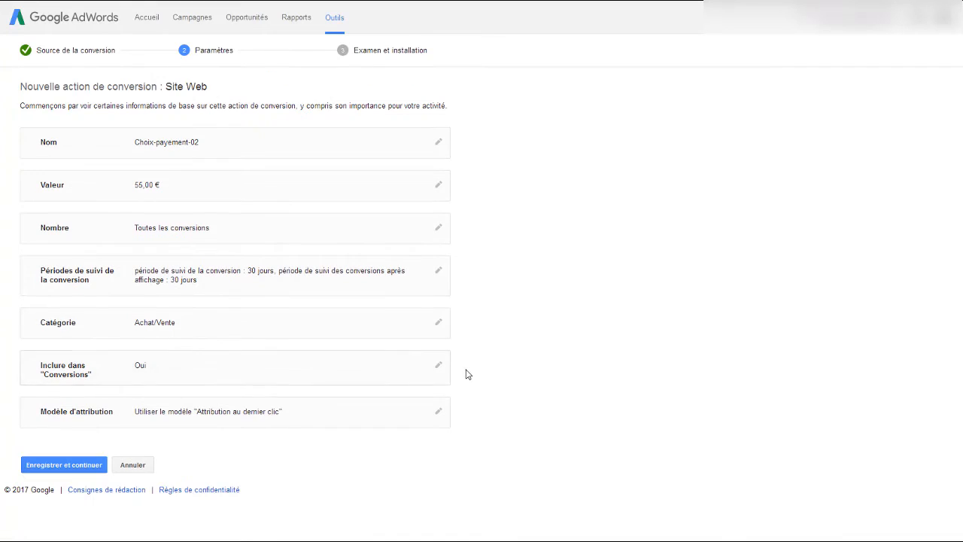
left_click(288, 387)
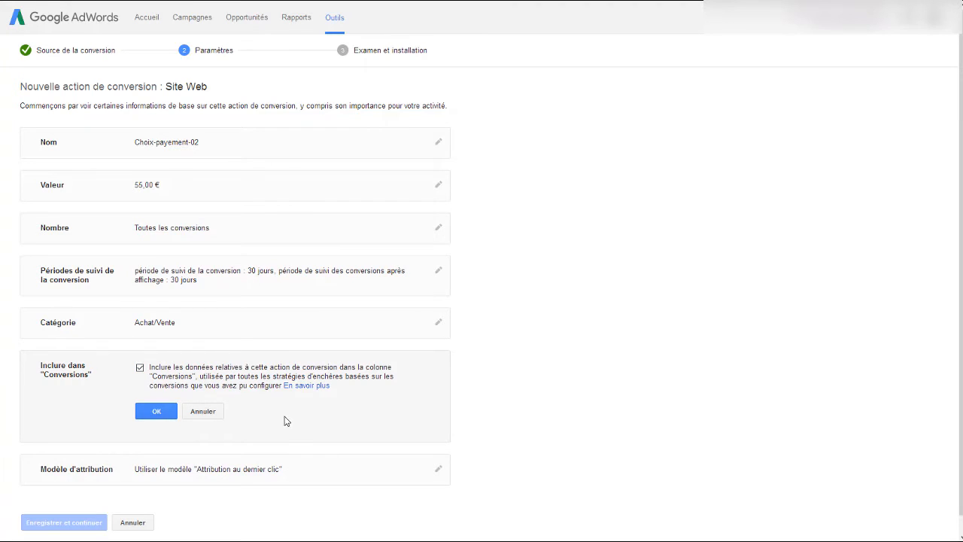
left_click(145, 413)
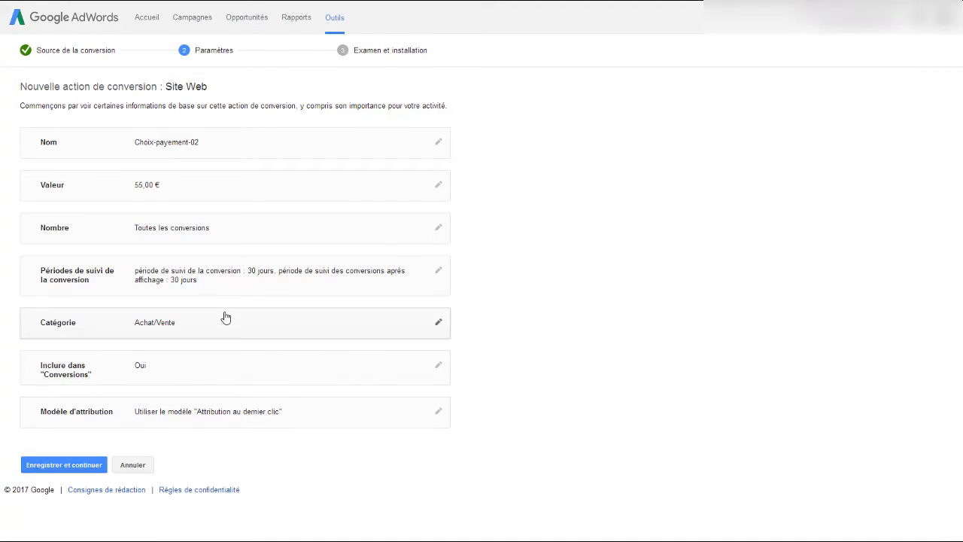
Step: Review the available attribution models, set the conversion action's model to Attribution linéaire and confirm it
left_click(236, 422)
scroll(452, 415, "down", 1)
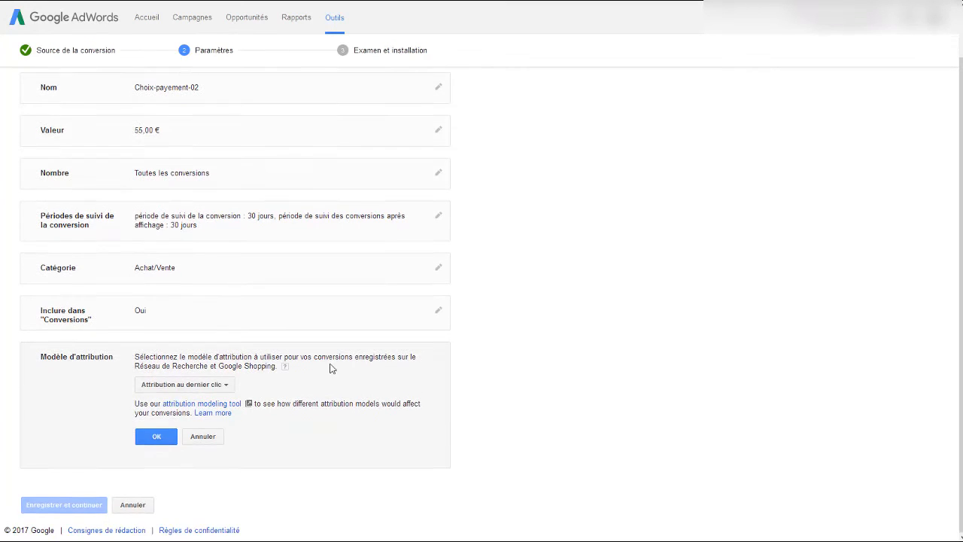
left_click(217, 386)
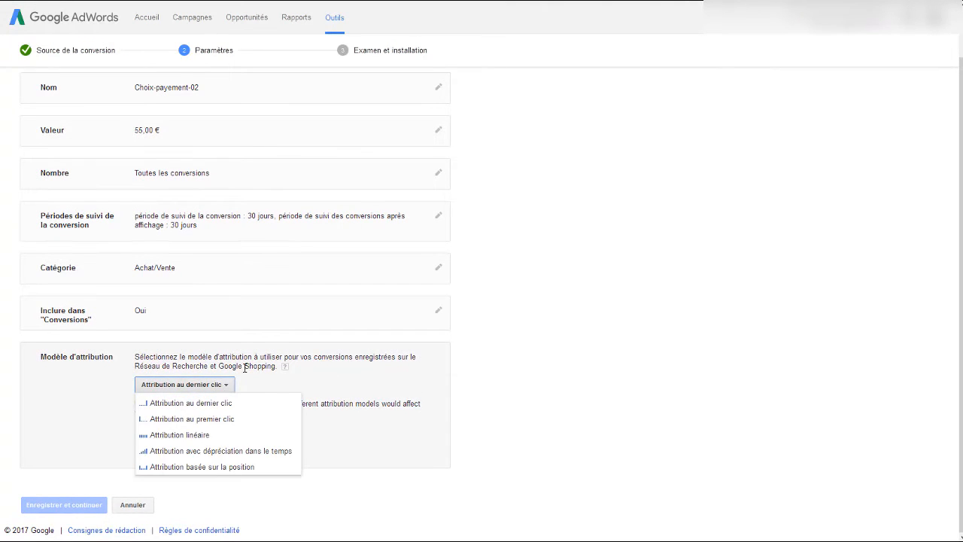
left_click(239, 366)
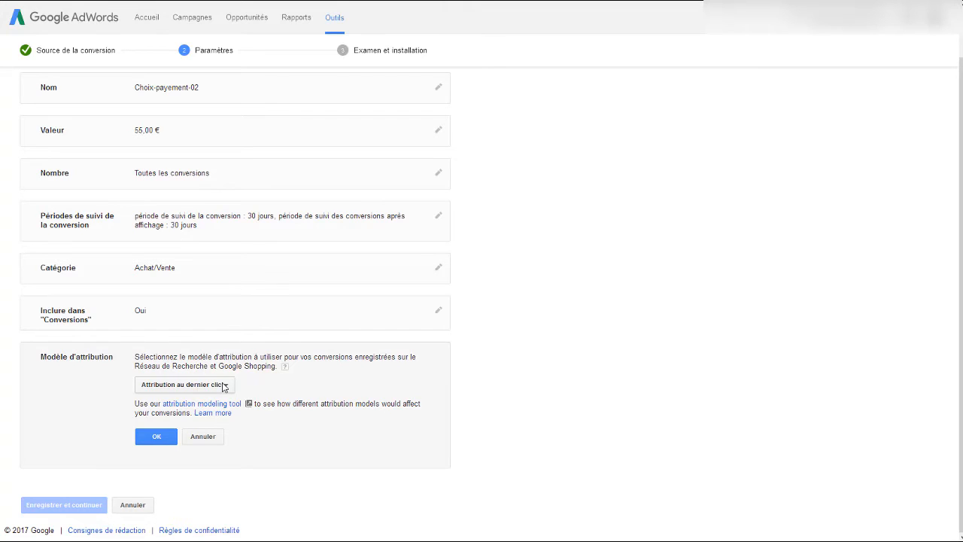
left_click(174, 384)
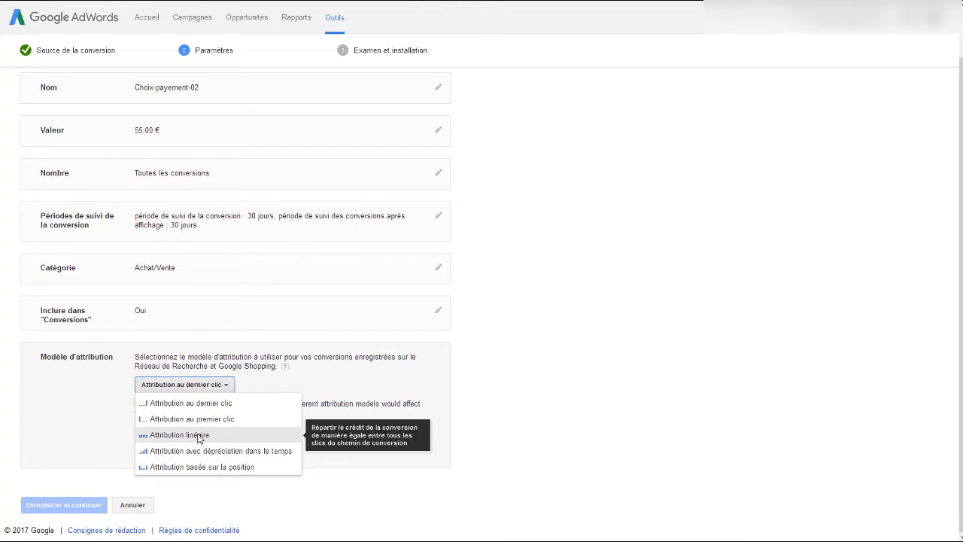
left_click(198, 435)
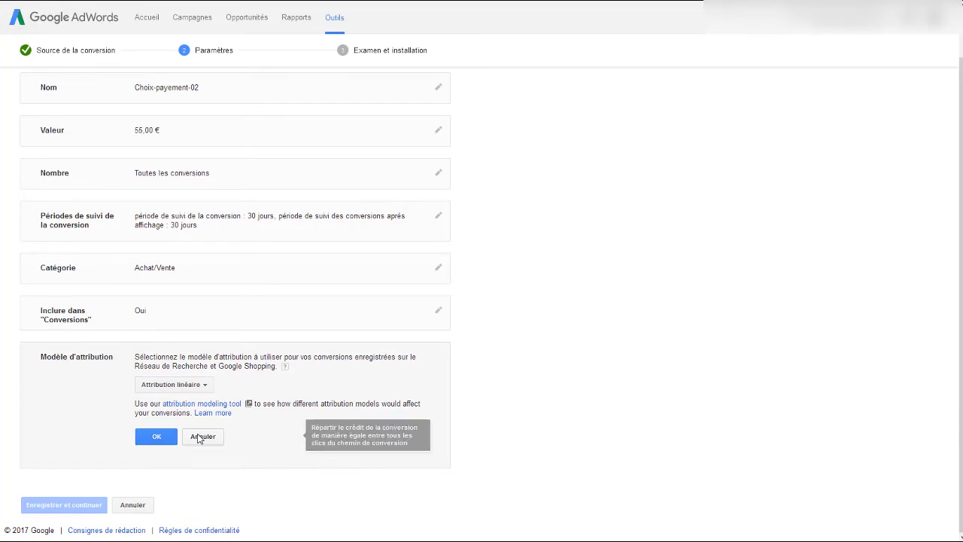
left_click(157, 438)
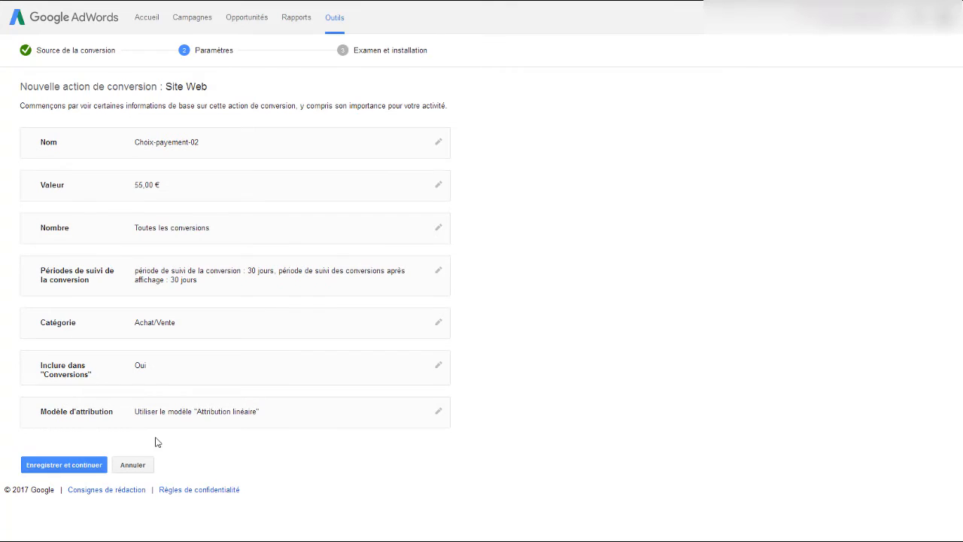
Step: Save the conversion action's settings, continue to the installation stage and select the generated tag code to look through it
left_click(86, 466)
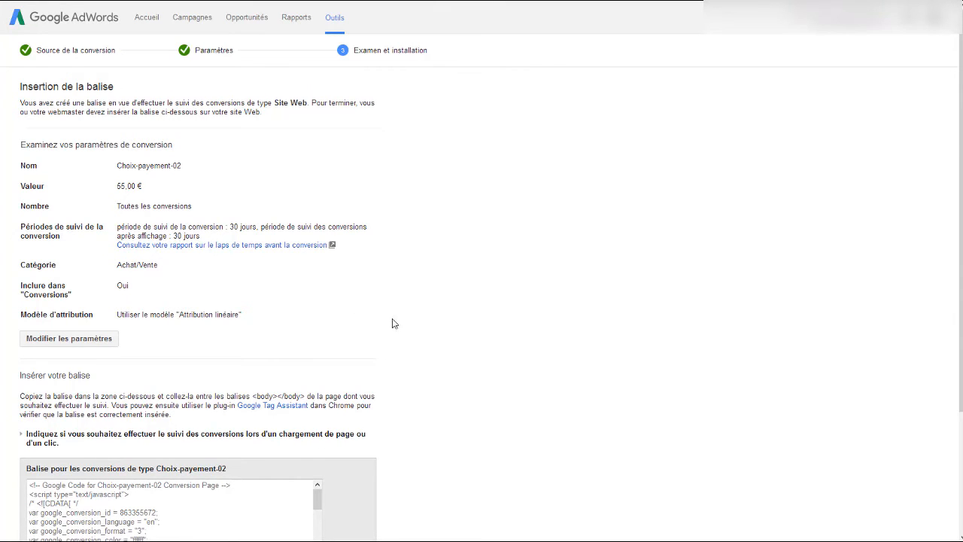
scroll(411, 313, "down", 3)
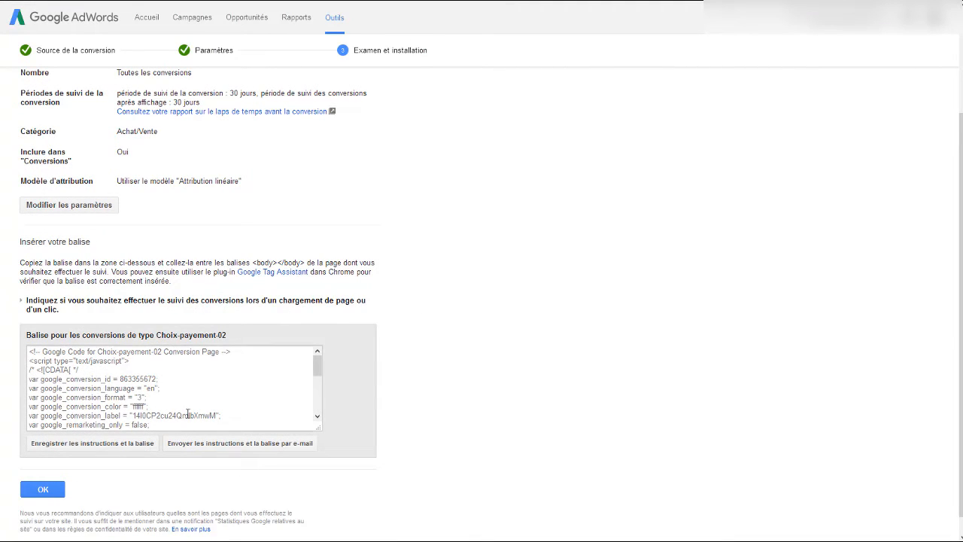
left_click(190, 412)
scroll(225, 402, "up", 5)
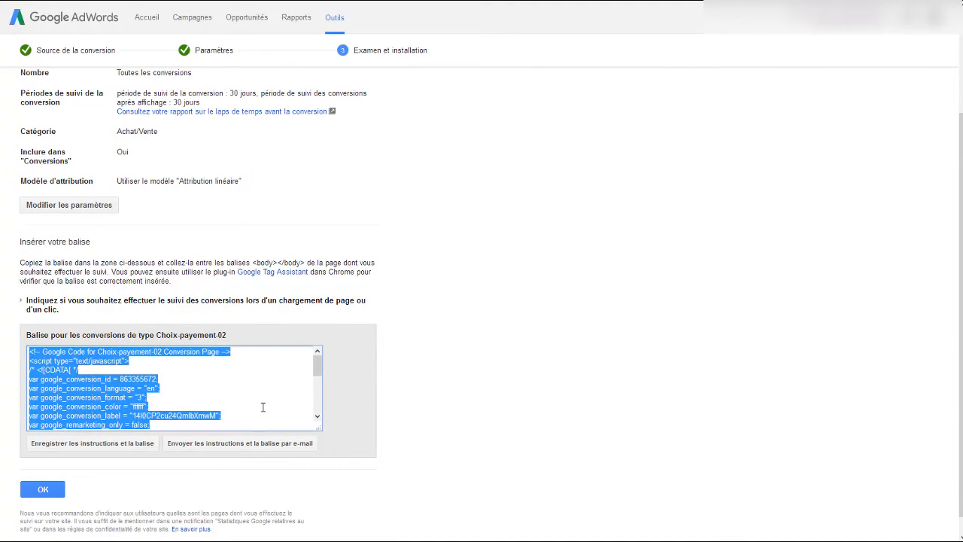
scroll(262, 408, "down", 5)
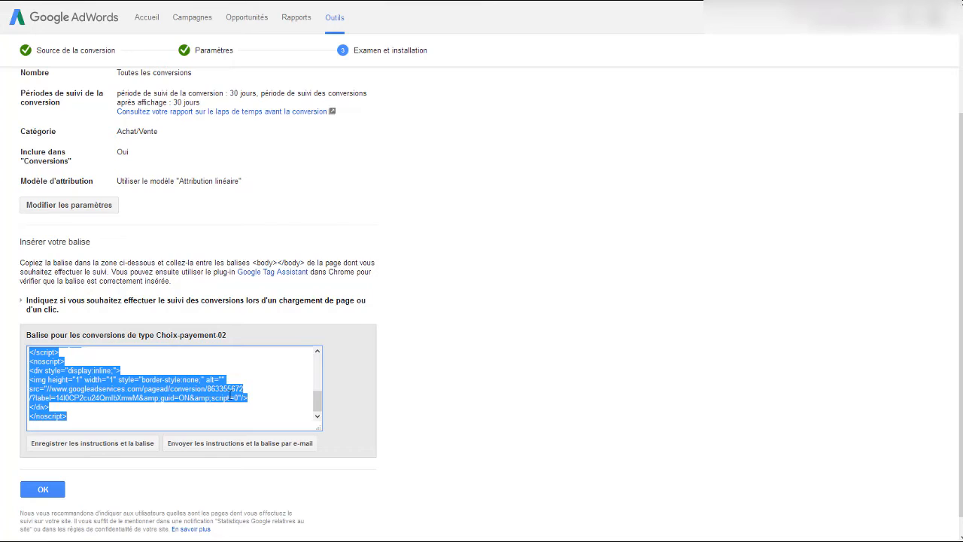
Step: Highlight the instruction about verifying the tag with Google Tag Assistant, and select the entire tag code again
left_click(404, 303)
left_click_drag(168, 273, 181, 280)
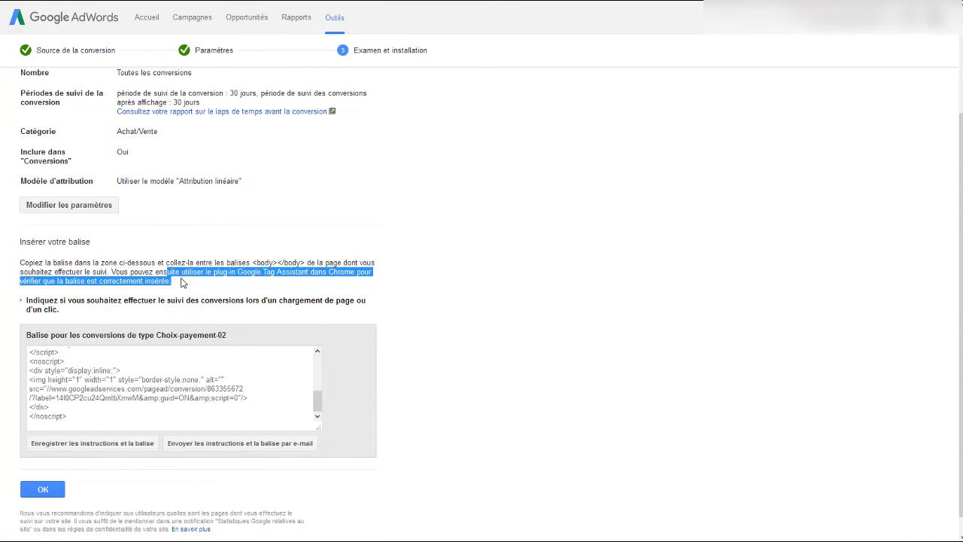
left_click(183, 281)
left_click(80, 414)
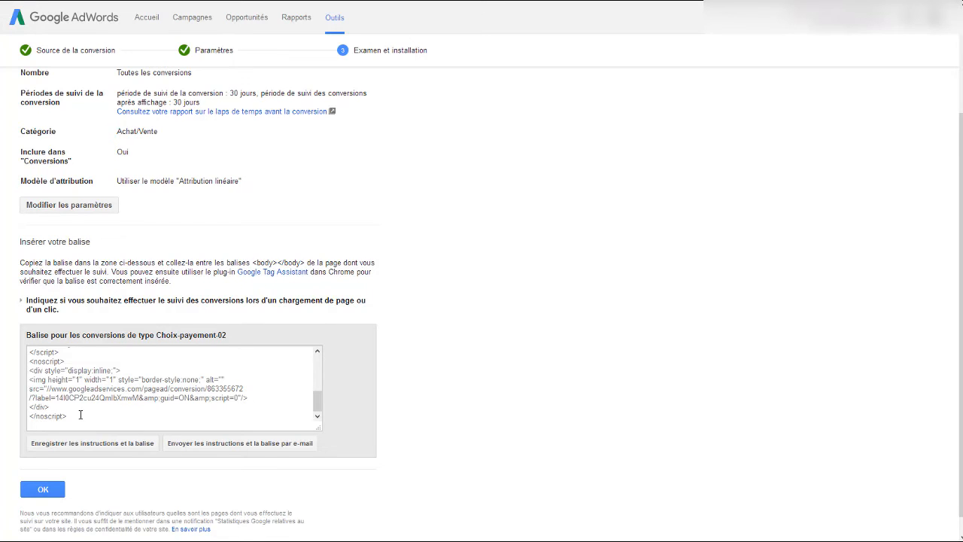
key("ctrl+a")
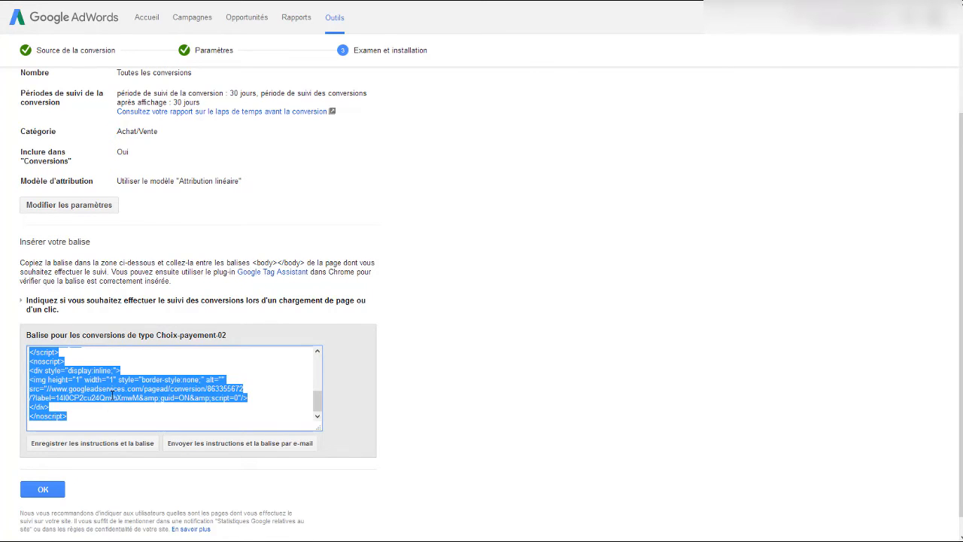
Step: Examine the selected Choix-payement-02 tag code from its opening comment to the closing noscript tag
scroll(111, 397, "up", 4)
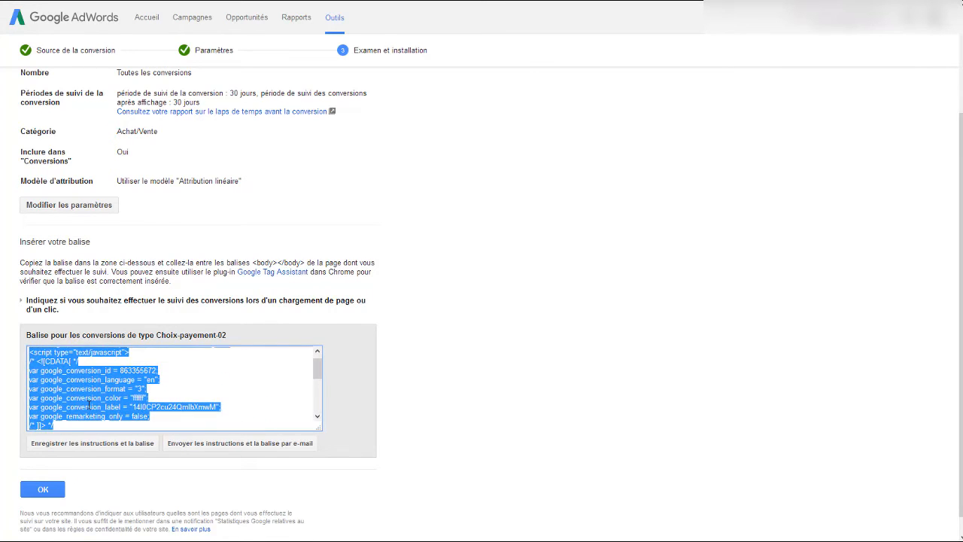
scroll(108, 401, "down", 4)
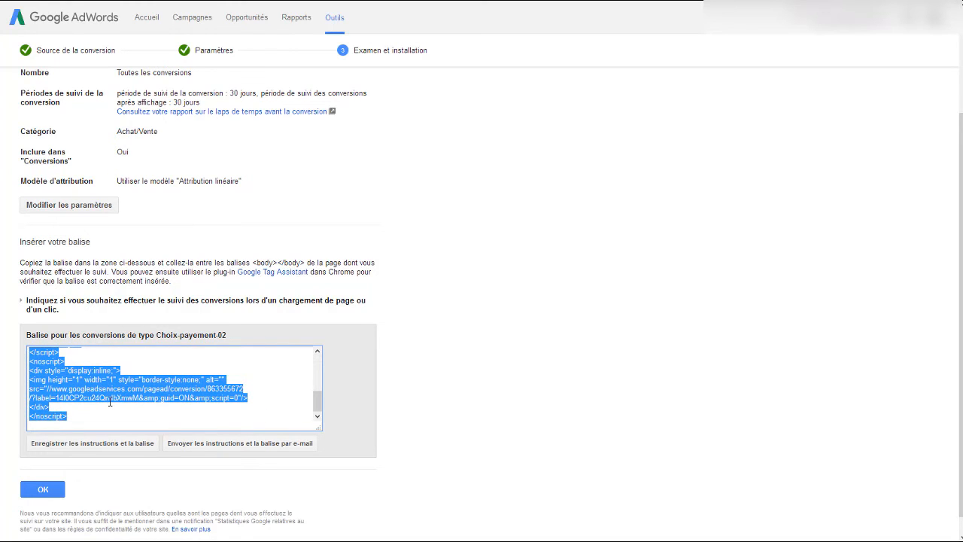
scroll(110, 401, "up", 7)
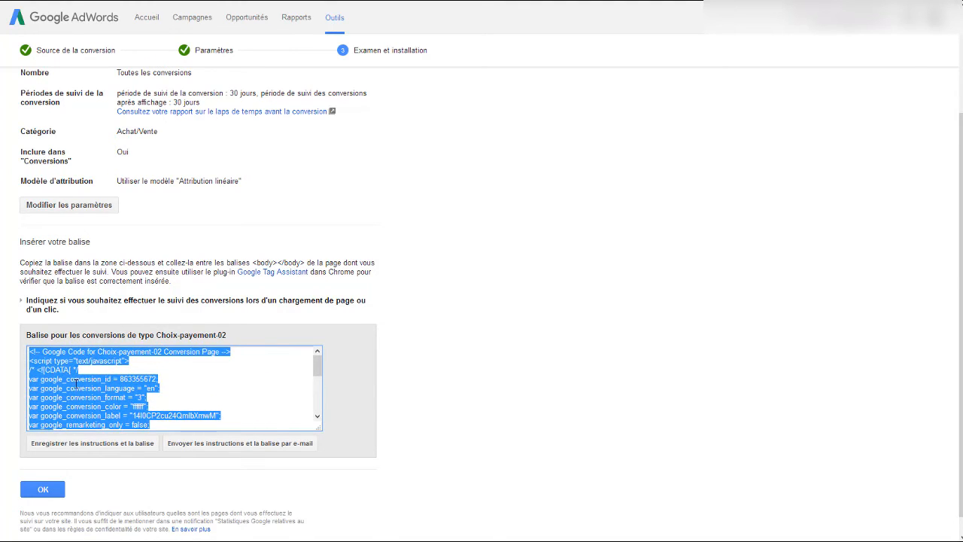
scroll(113, 435, "down", 2)
scroll(60, 376, "down", 4)
scroll(60, 376, "down", 1)
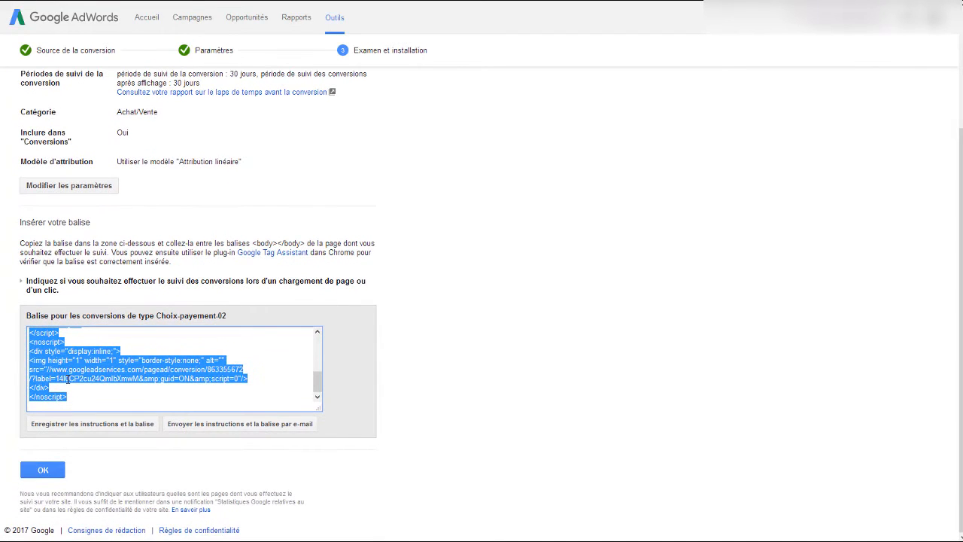
scroll(64, 379, "up", 4)
scroll(67, 380, "up", 1)
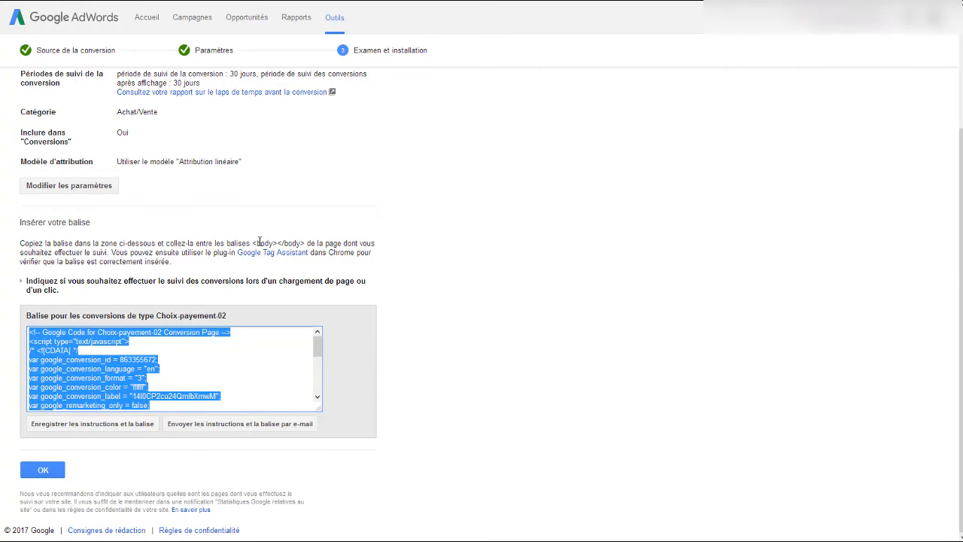
Step: Highlight <body></body> in the insertion instructions, reselect the tag code and read through its script and noscript parts
left_click_drag(254, 243, 305, 244)
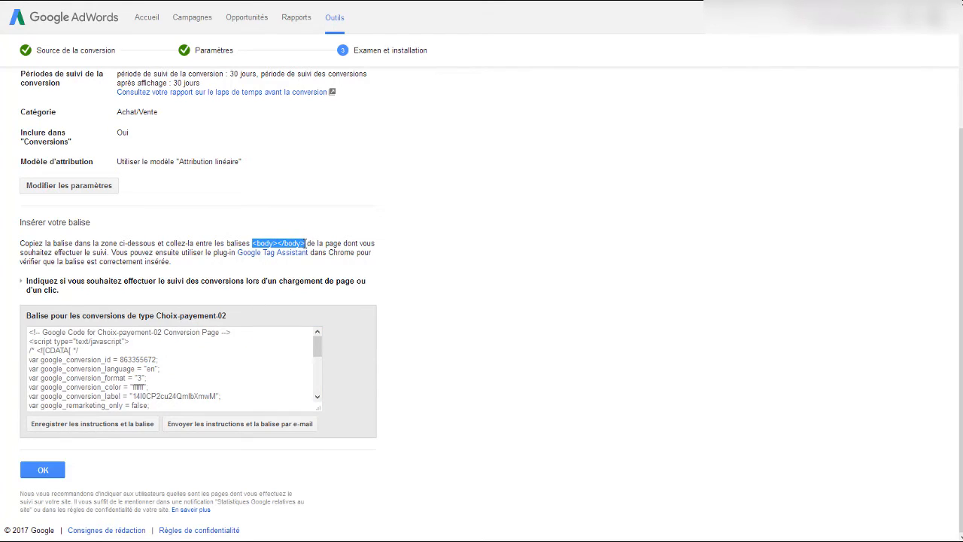
left_click(218, 378)
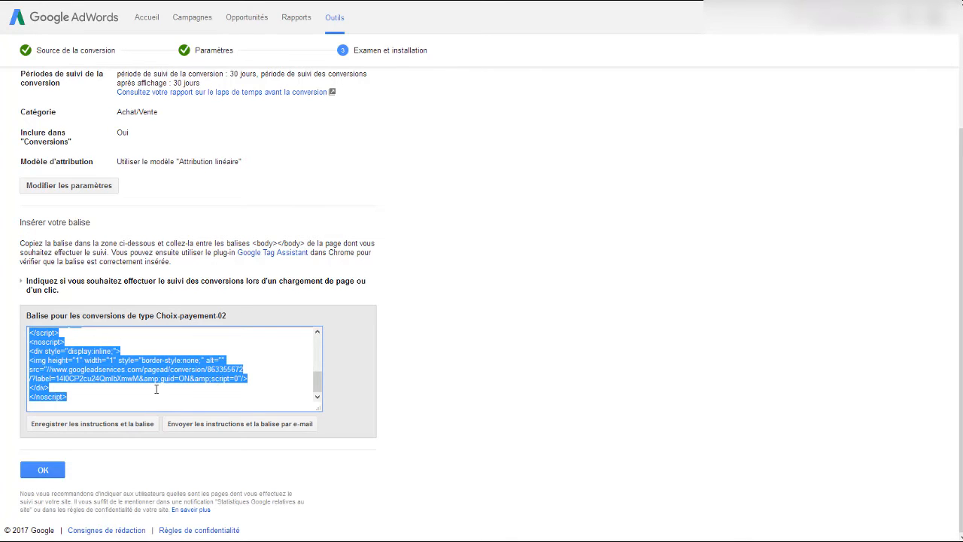
scroll(141, 384, "up", 3)
scroll(140, 376, "down", 3)
scroll(140, 374, "up", 3)
scroll(269, 365, "down", 3)
scroll(319, 382, "up", 3)
scroll(219, 340, "down", 3)
scroll(138, 381, "up", 3)
scroll(140, 381, "down", 3)
scroll(141, 382, "up", 3)
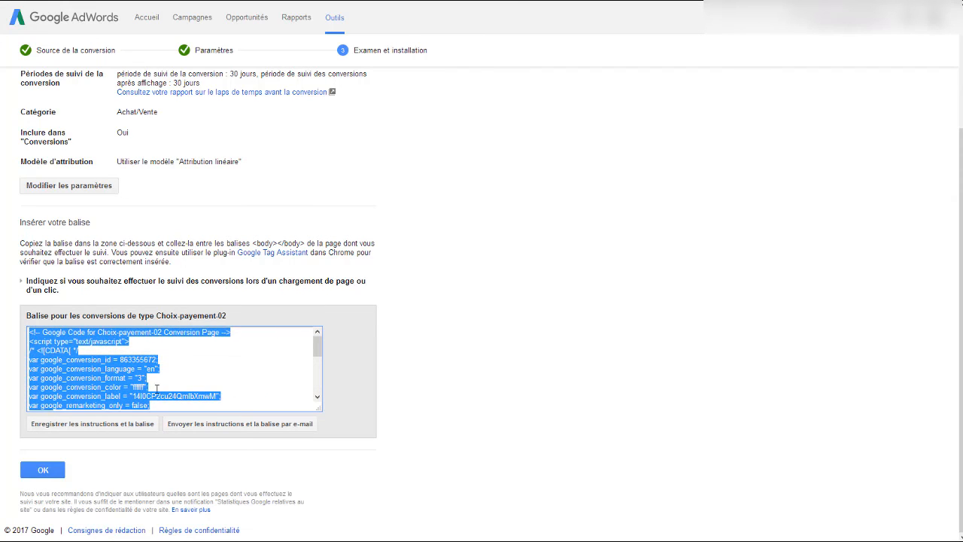
scroll(199, 383, "up", 2)
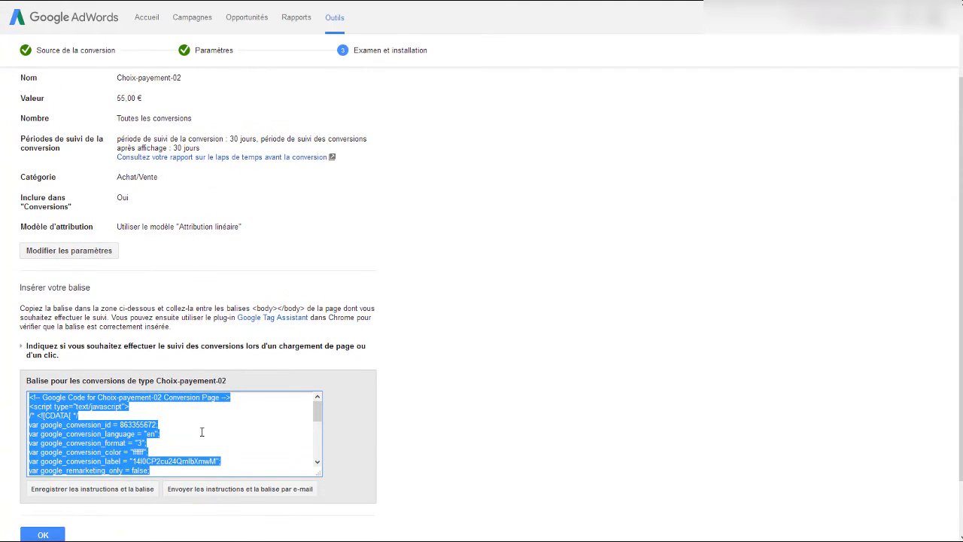
scroll(203, 433, "down", 3)
scroll(203, 433, "up", 2)
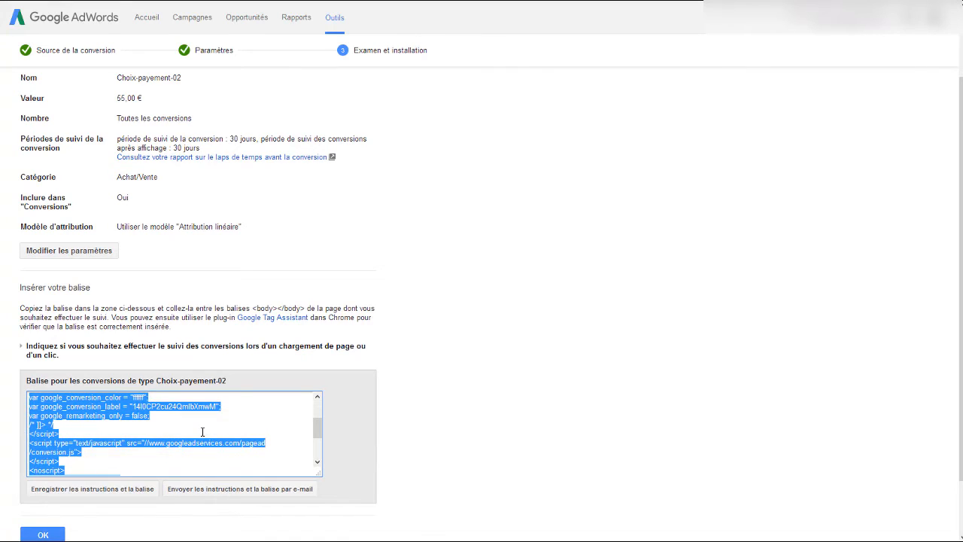
scroll(203, 433, "down", 3)
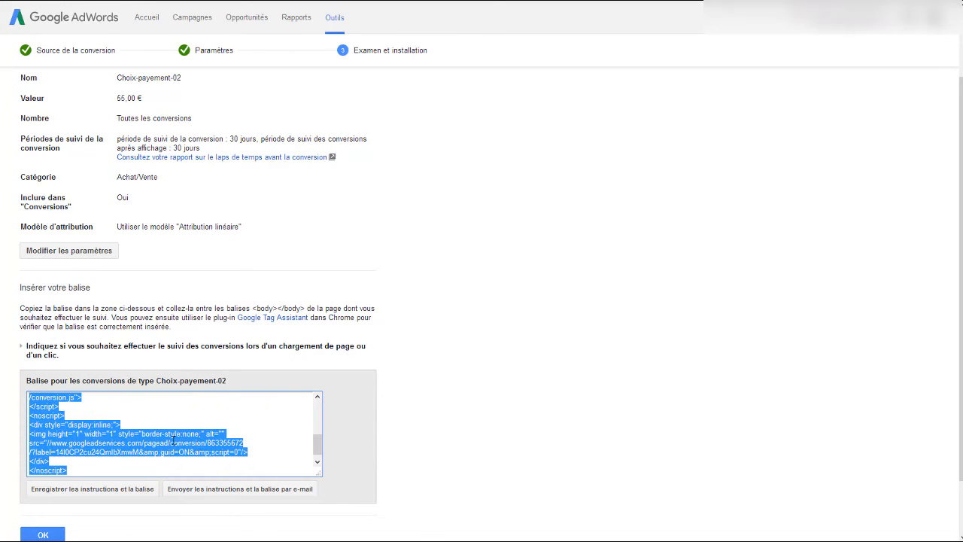
scroll(174, 438, "up", 5)
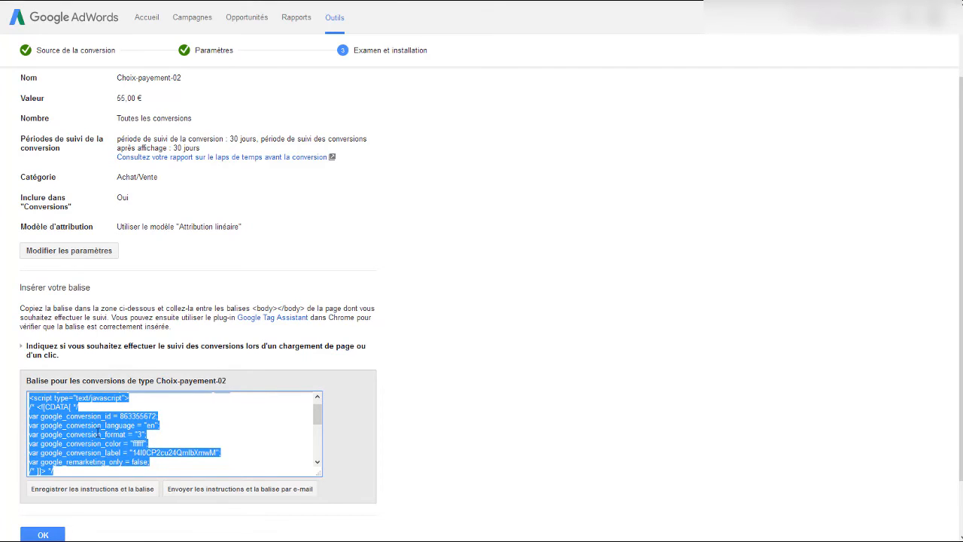
scroll(100, 433, "down", 3)
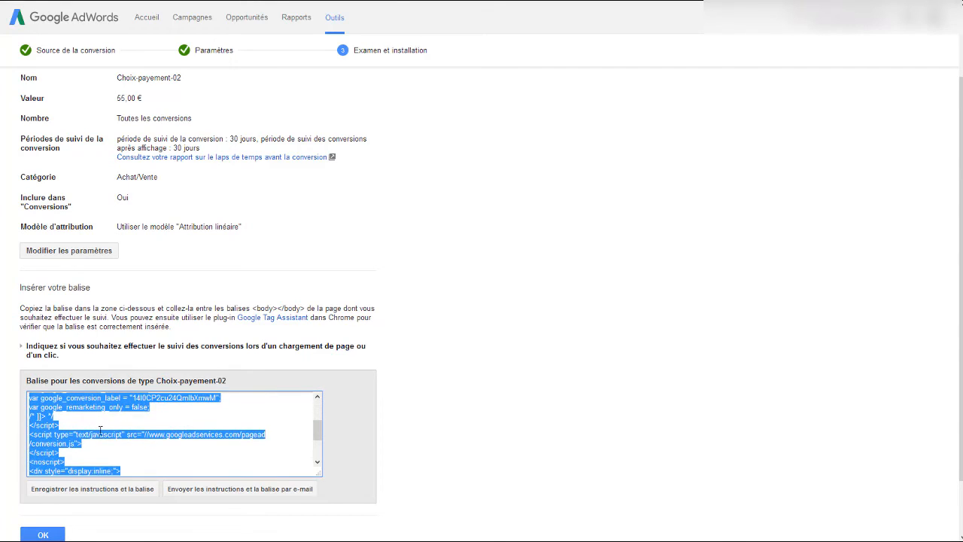
scroll(100, 430, "down", 3)
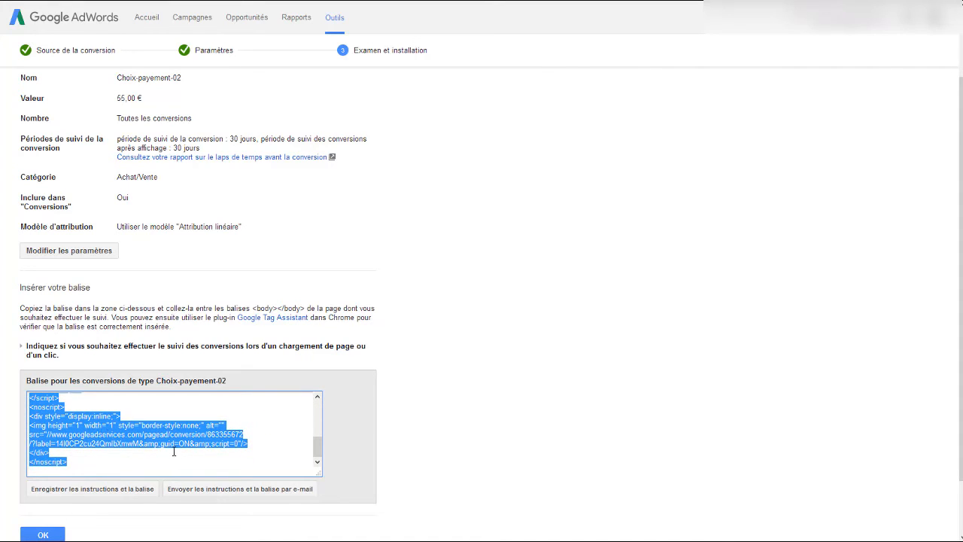
scroll(170, 450, "up", 8)
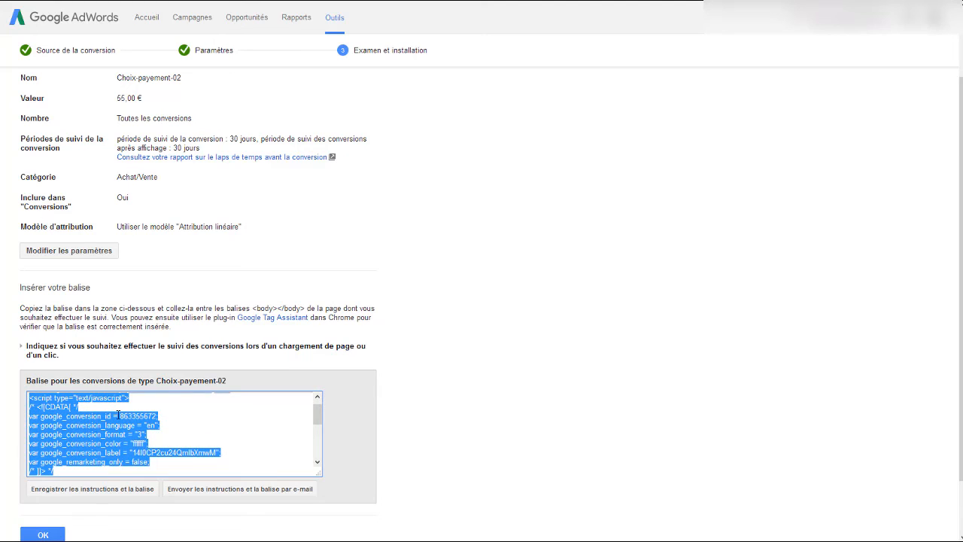
scroll(109, 437, "up", 1)
scroll(109, 436, "up", 4)
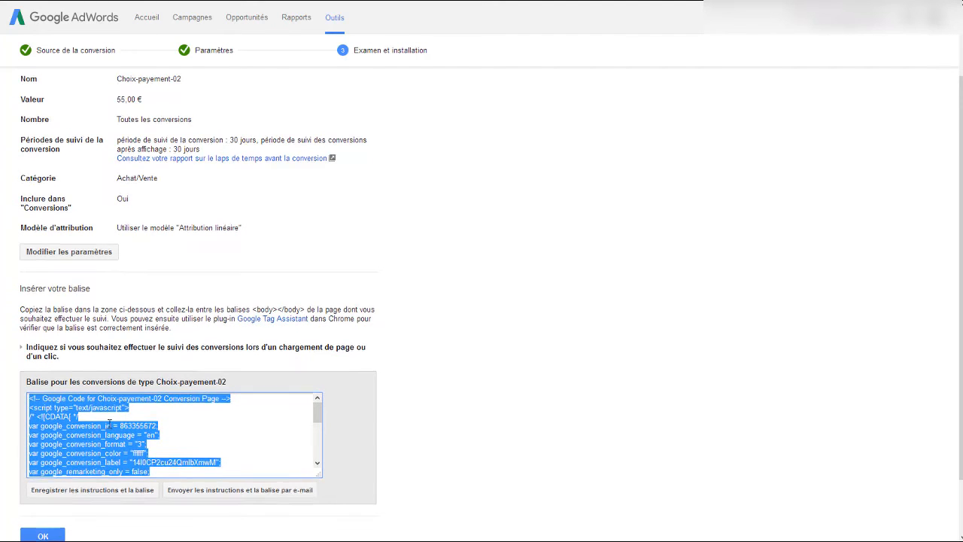
scroll(149, 455, "down", 1)
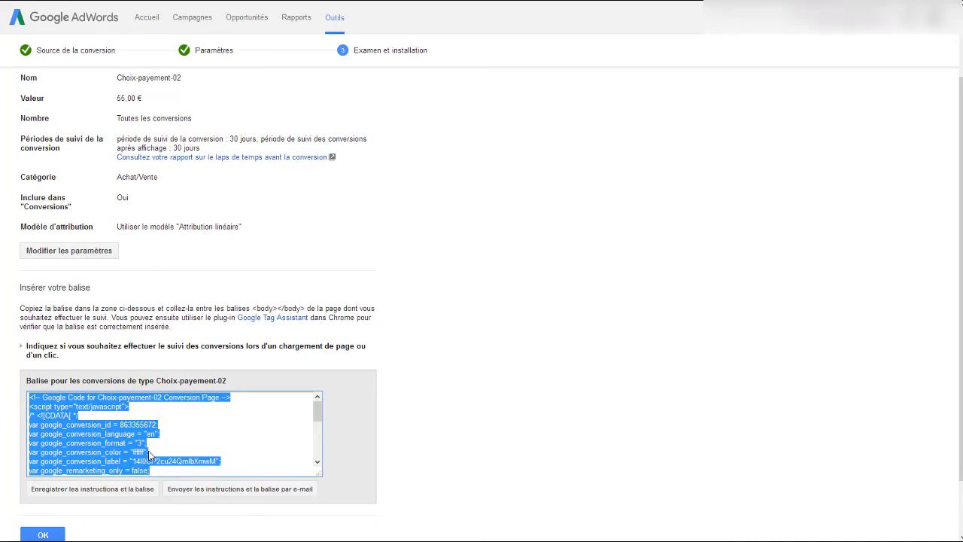
Step: Clear the selection and reselect the full Choix-payement-02 tag code for insertion on the website
left_click(261, 335)
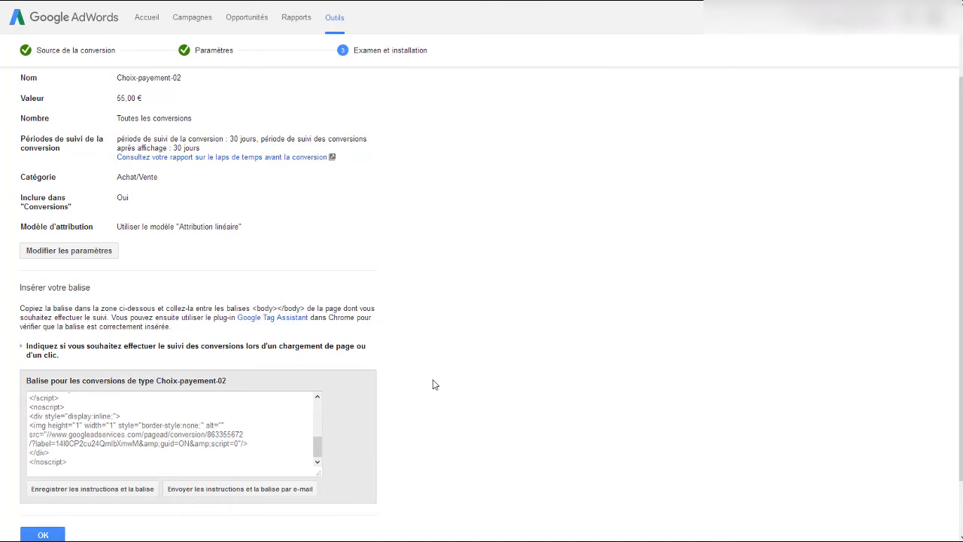
scroll(434, 380, "down", 2)
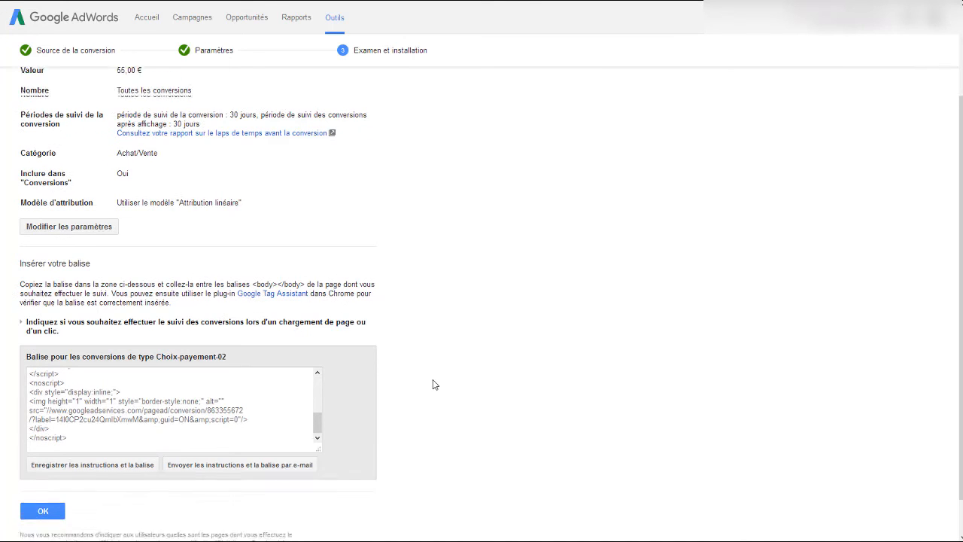
left_click(72, 370)
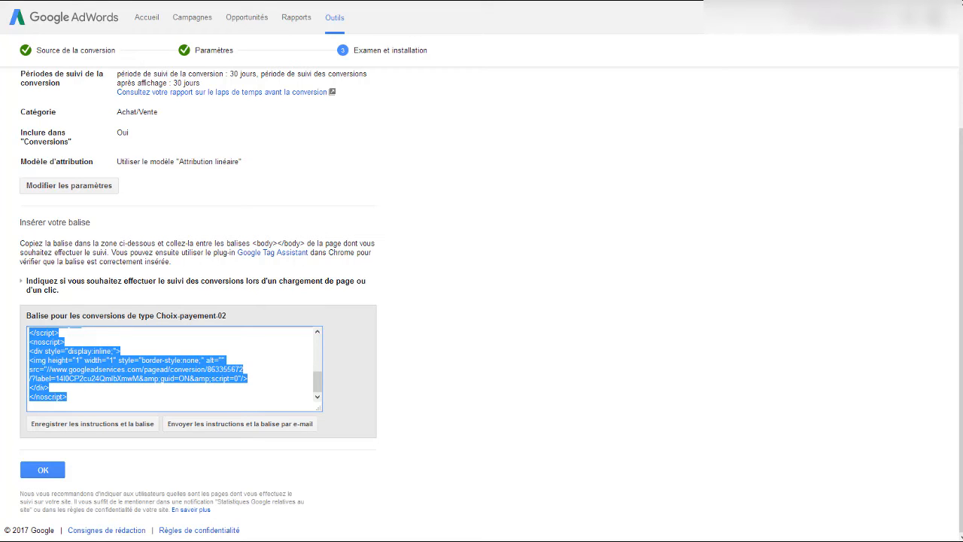
Step: Switch to FileZilla, connect to the saved web host and open its www folder
key("alt+Tab")
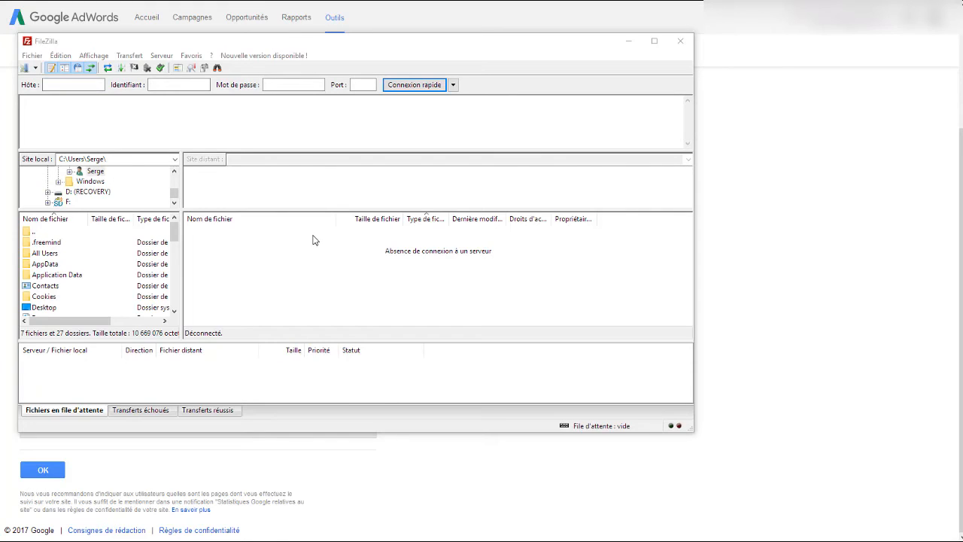
left_click(35, 68)
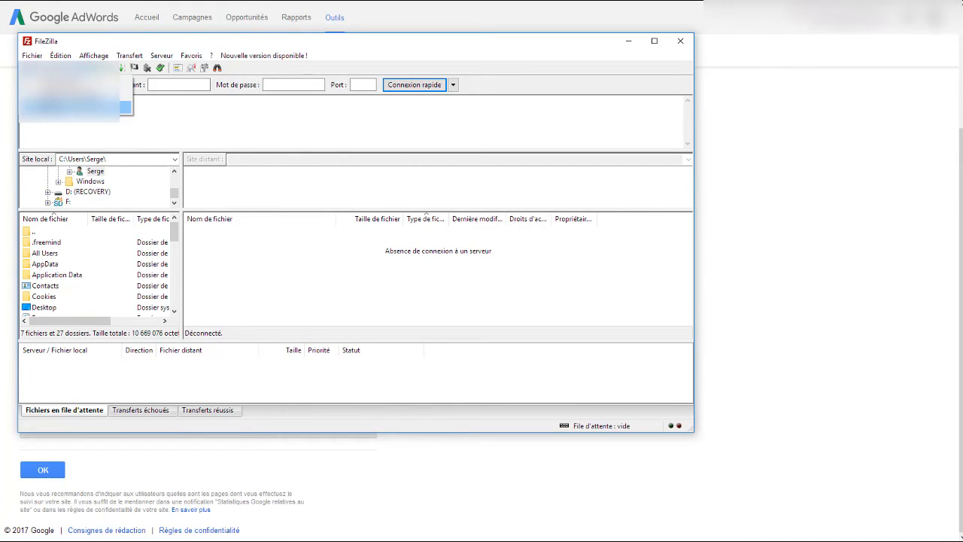
left_click(75, 107)
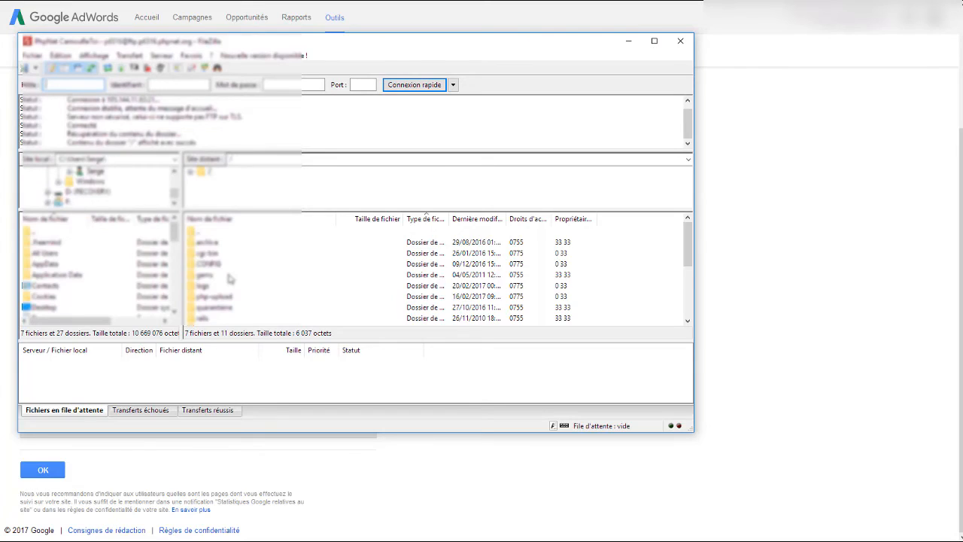
scroll(231, 278, "down", 1)
scroll(231, 279, "down", 1)
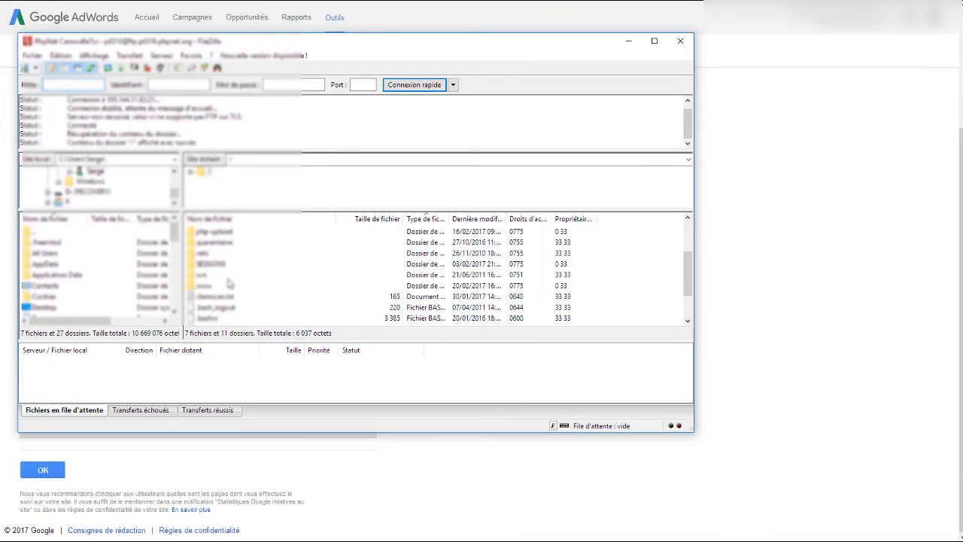
double_click(202, 286)
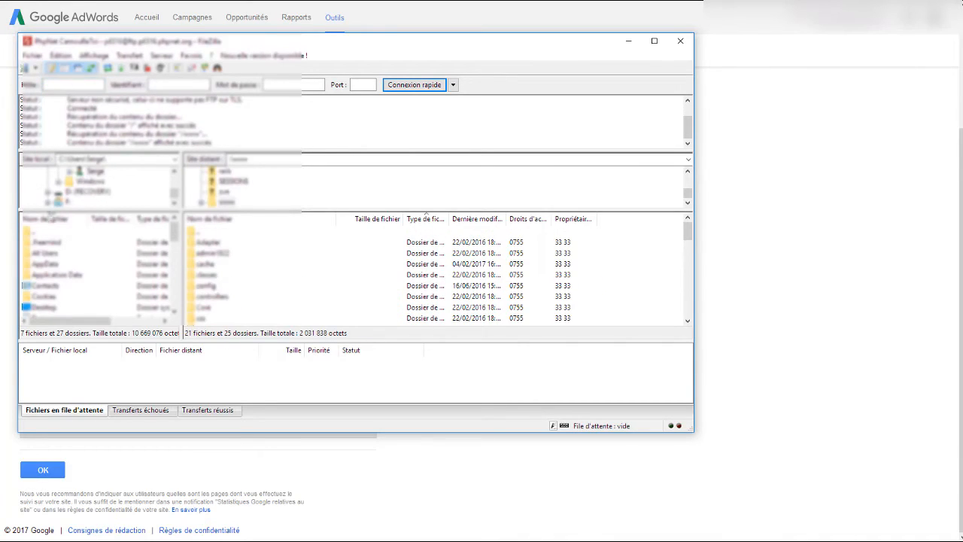
Step: Open the themes folder inside www and enter its transformer subfolder
scroll(259, 280, "down", 5)
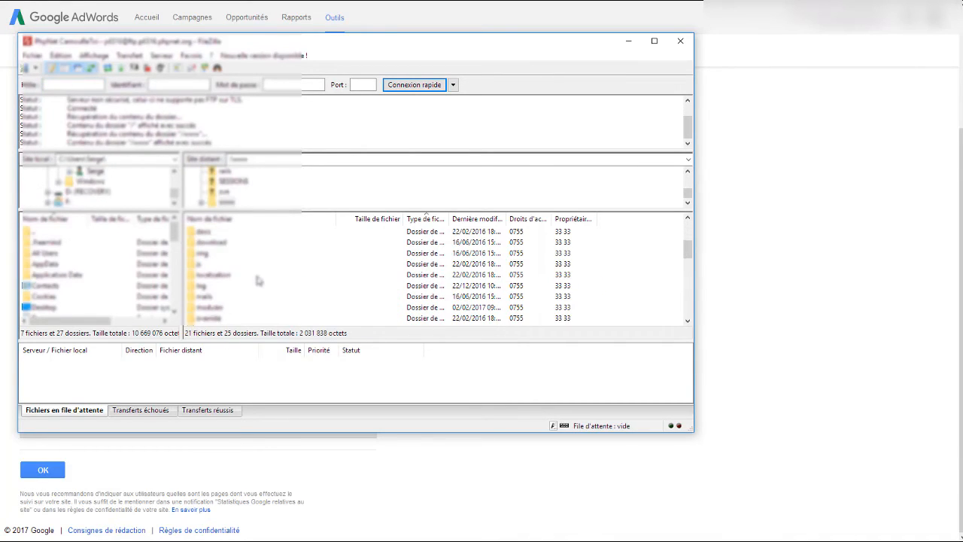
scroll(258, 280, "down", 3)
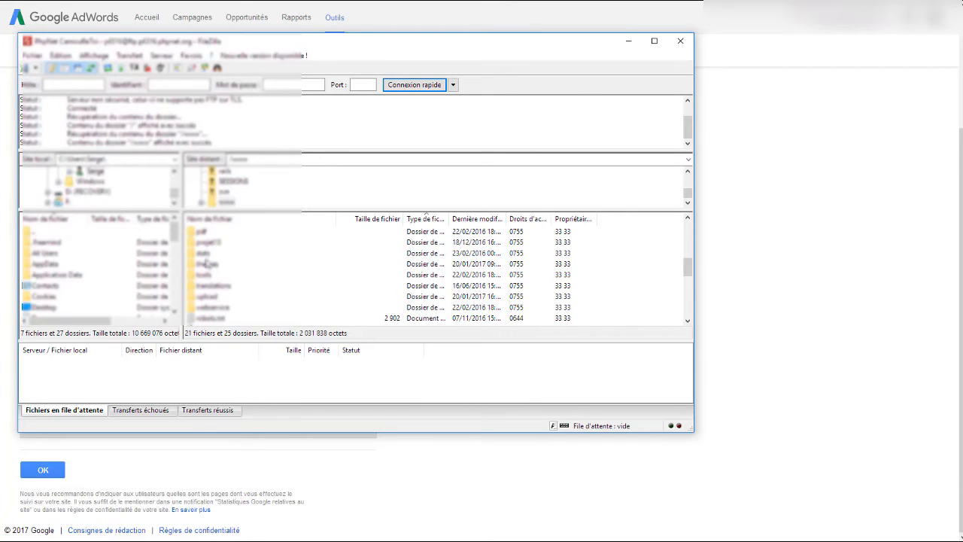
double_click(207, 263)
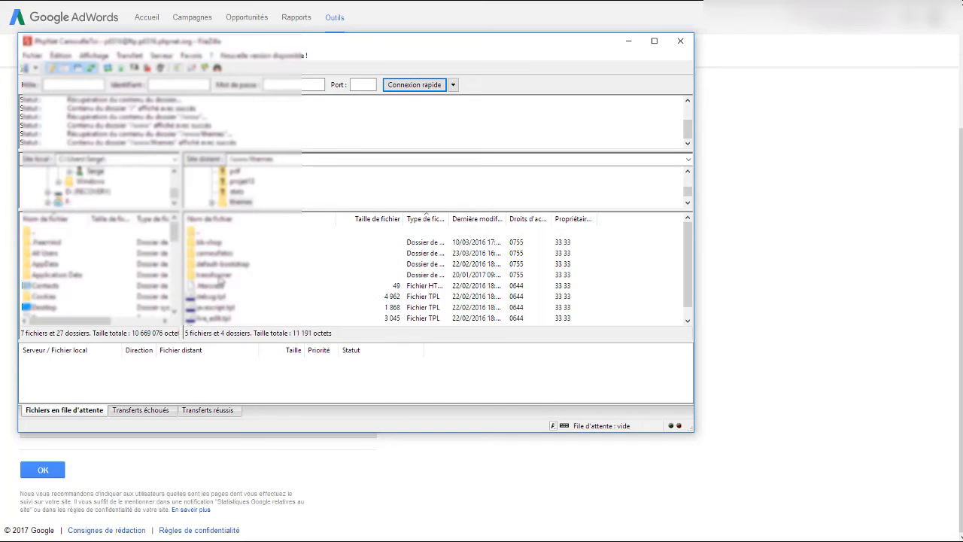
double_click(217, 275)
Step: Go back up to the www folder and reopen themes/transformer
double_click(200, 232)
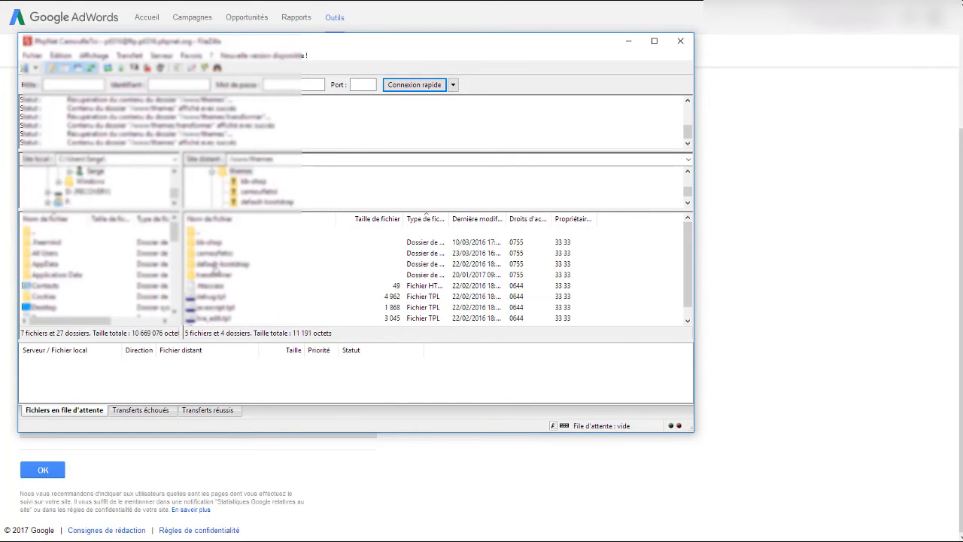
double_click(200, 232)
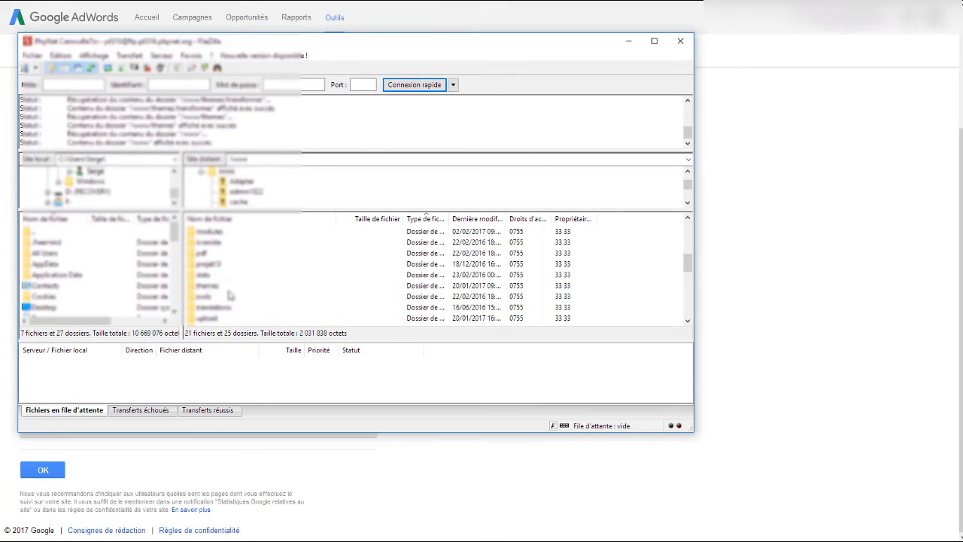
double_click(212, 287)
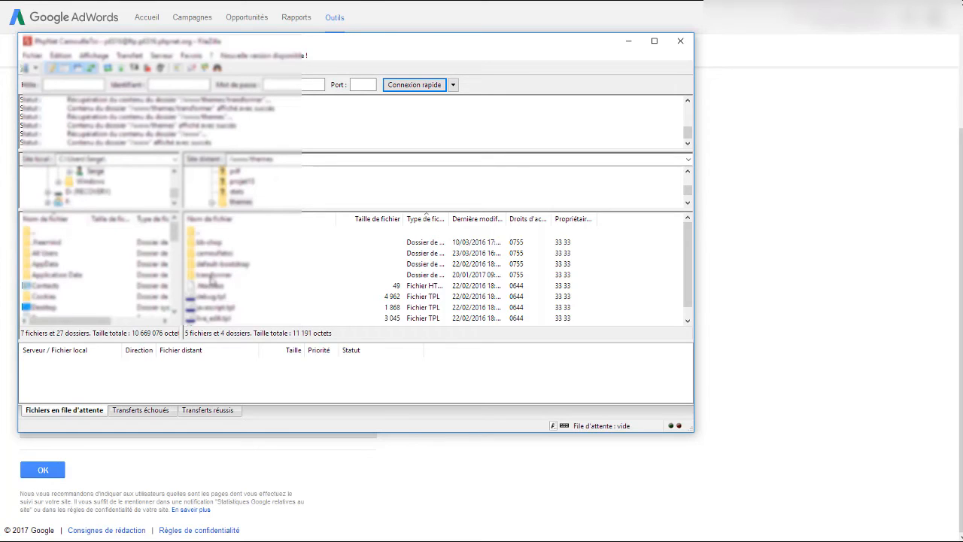
double_click(212, 277)
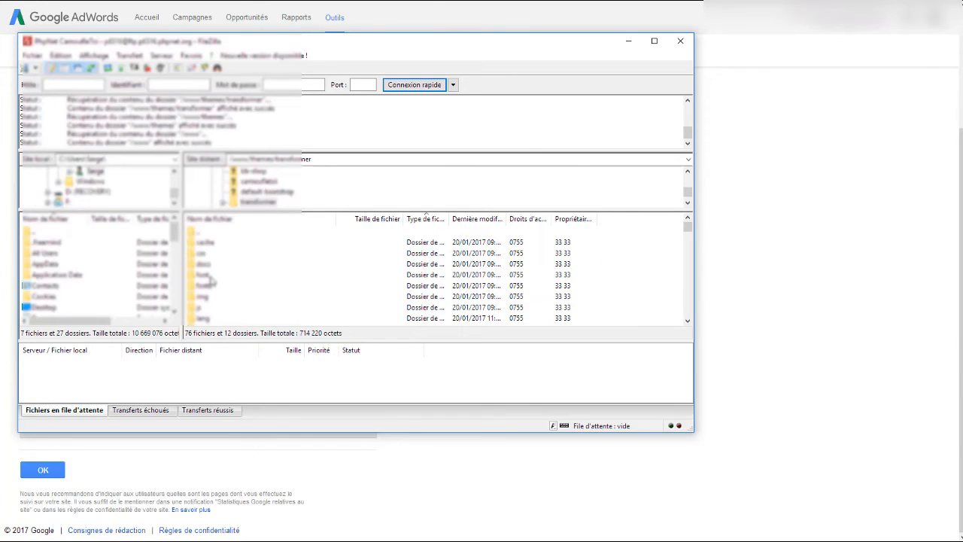
Step: Locate the order-payment.tpl template in the transformer folder and open it for editing
scroll(212, 282, "down", 1)
scroll(213, 282, "down", 1)
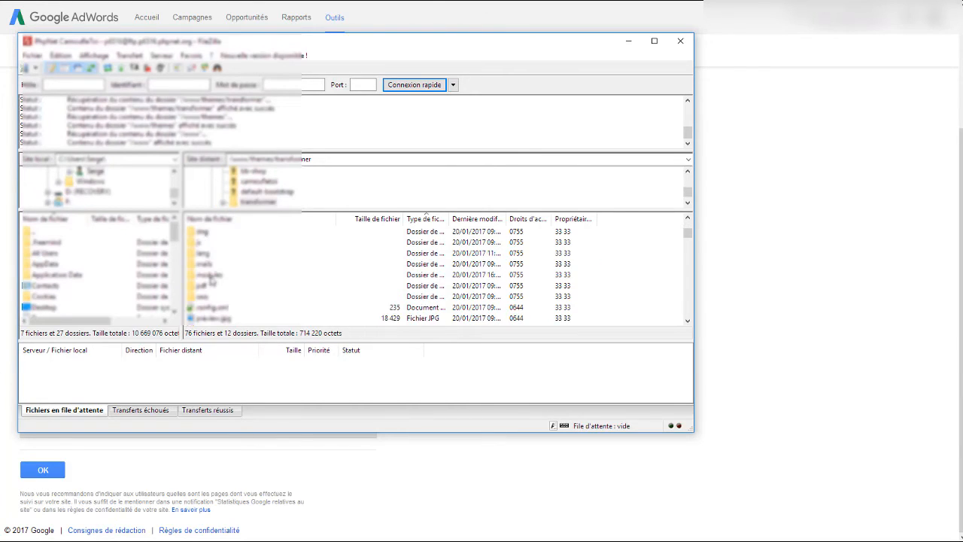
scroll(212, 280, "down", 5)
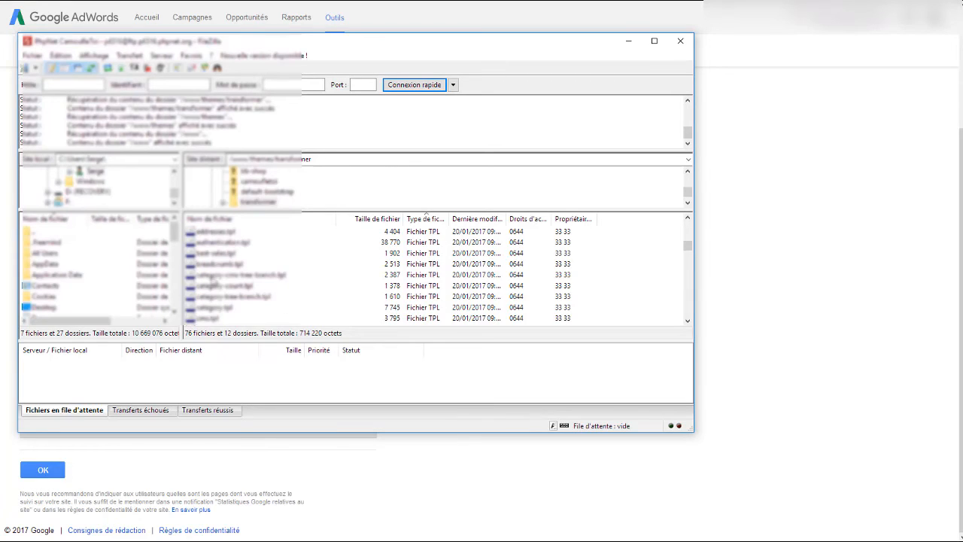
scroll(231, 280, "down", 3)
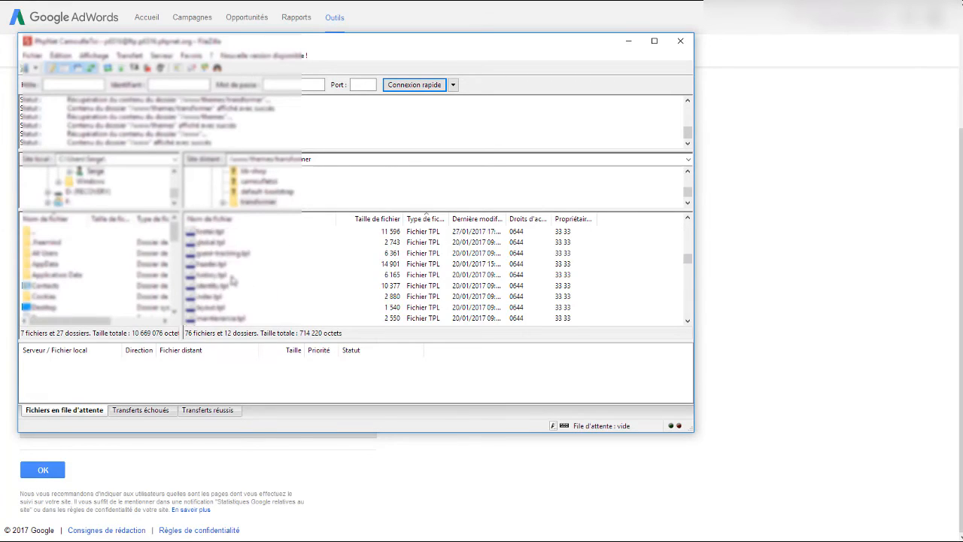
scroll(231, 280, "down", 5)
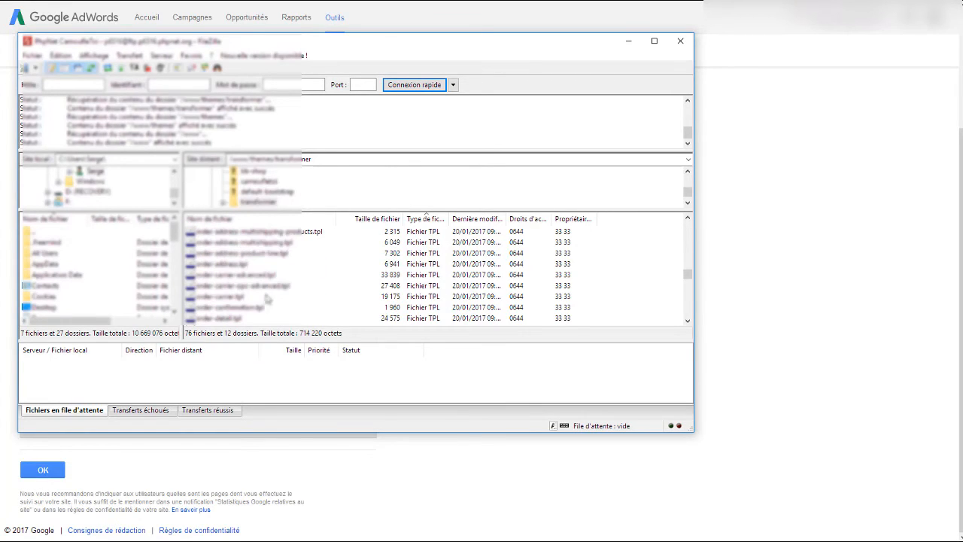
scroll(267, 299, "down", 1)
scroll(268, 299, "down", 1)
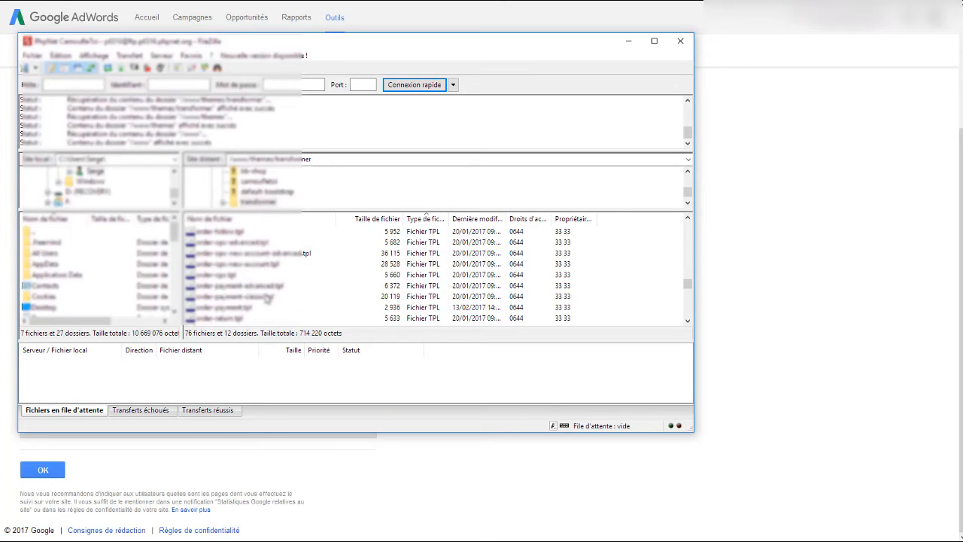
left_click(226, 308)
scroll(242, 287, "down", 1)
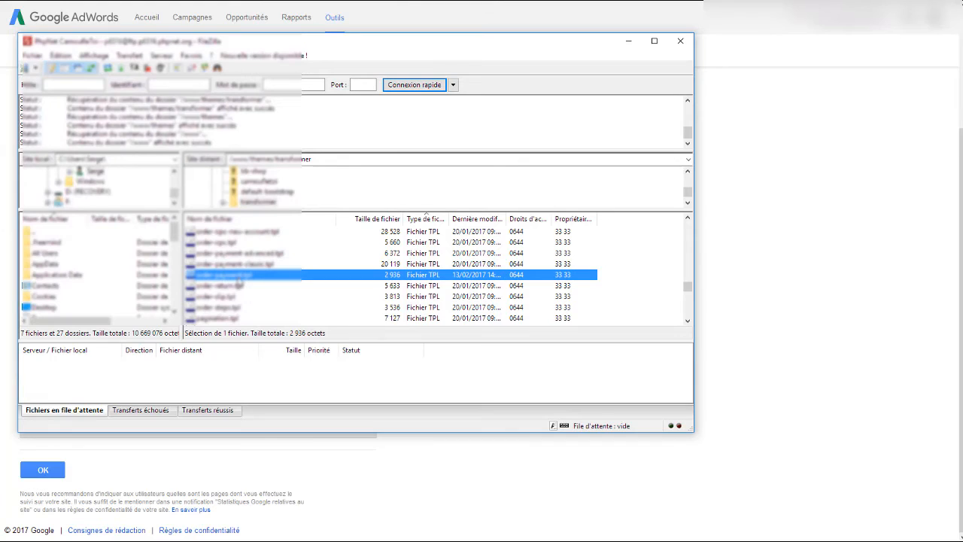
right_click(234, 277)
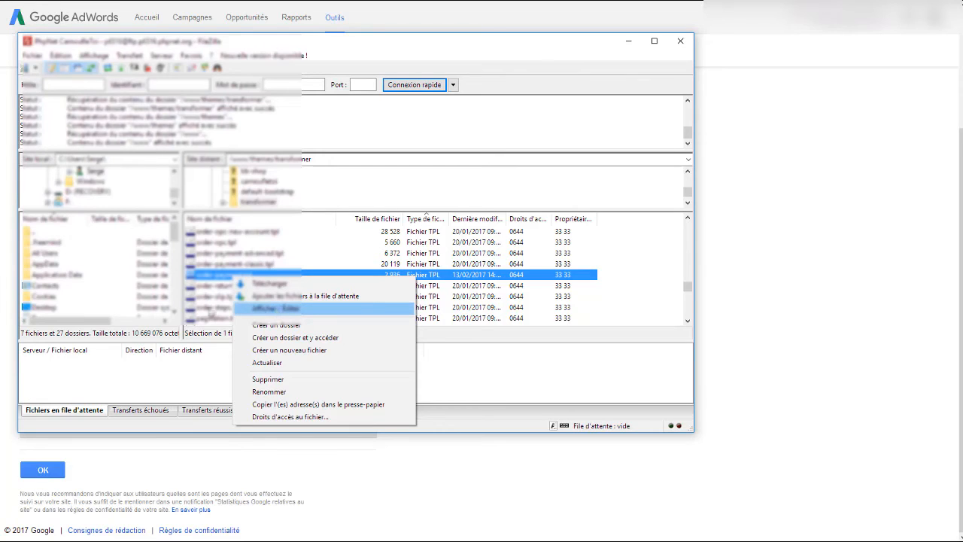
left_click(277, 309)
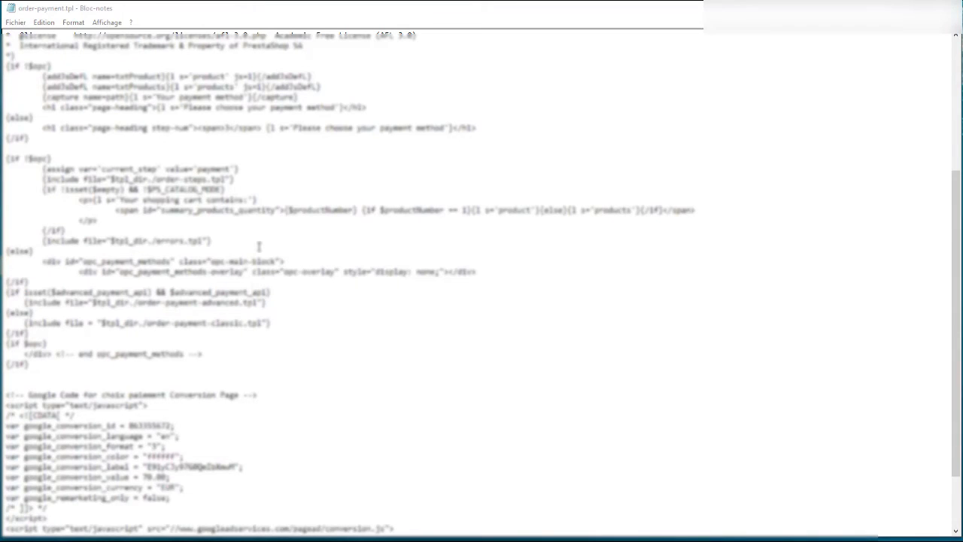
Step: Examine the Google conversion code at the end of order-payment.tpl, highlighting it from its opening comment to the CDATA closing line
scroll(286, 452, "down", 3)
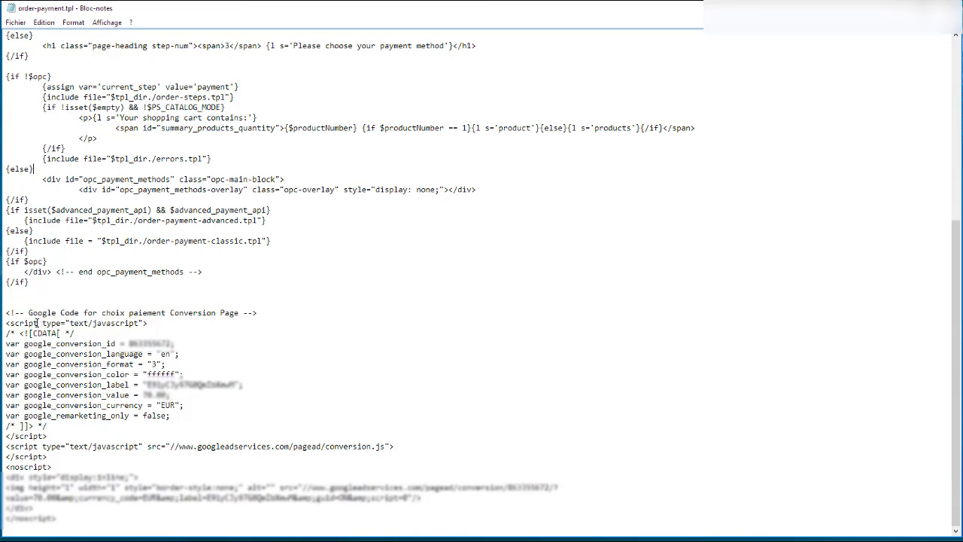
left_click_drag(6, 313, 67, 422)
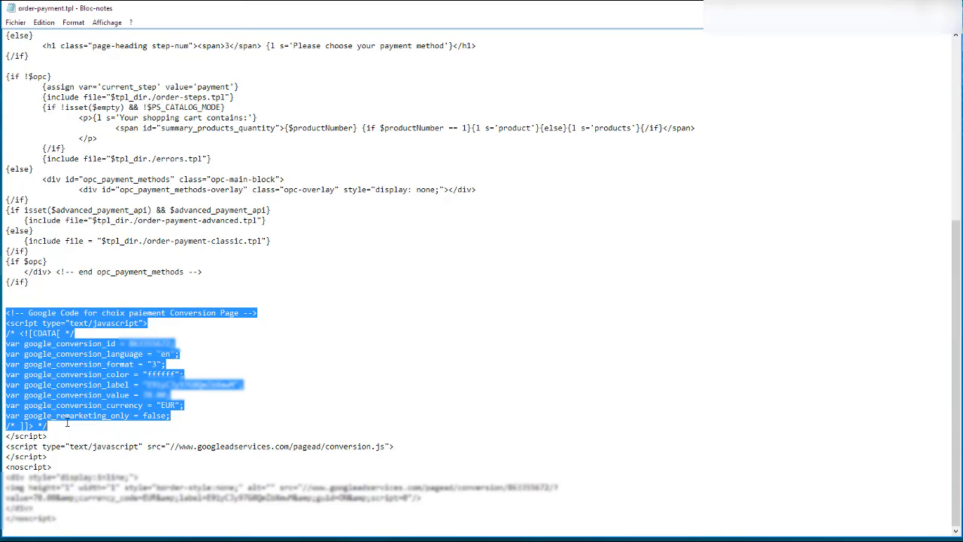
left_click(67, 423)
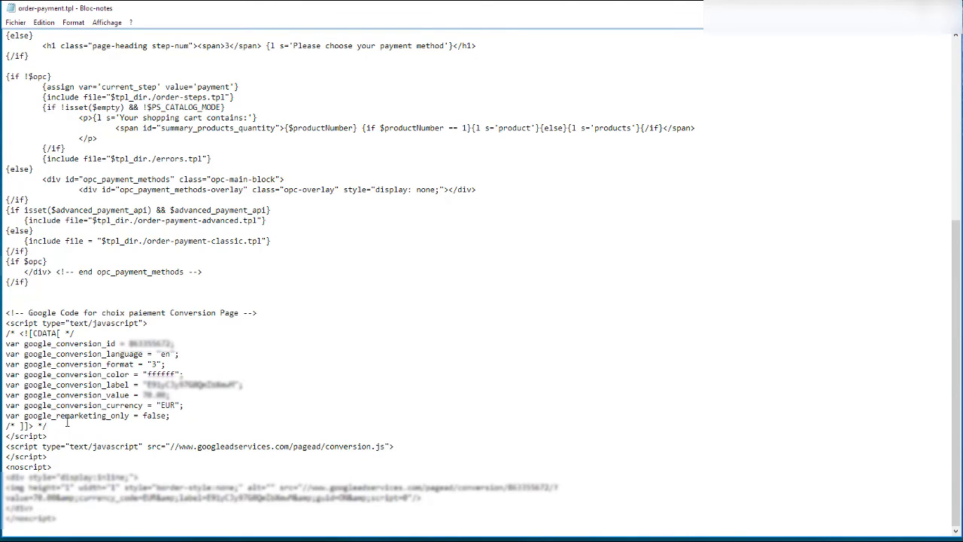
left_click_drag(47, 426, 4, 311)
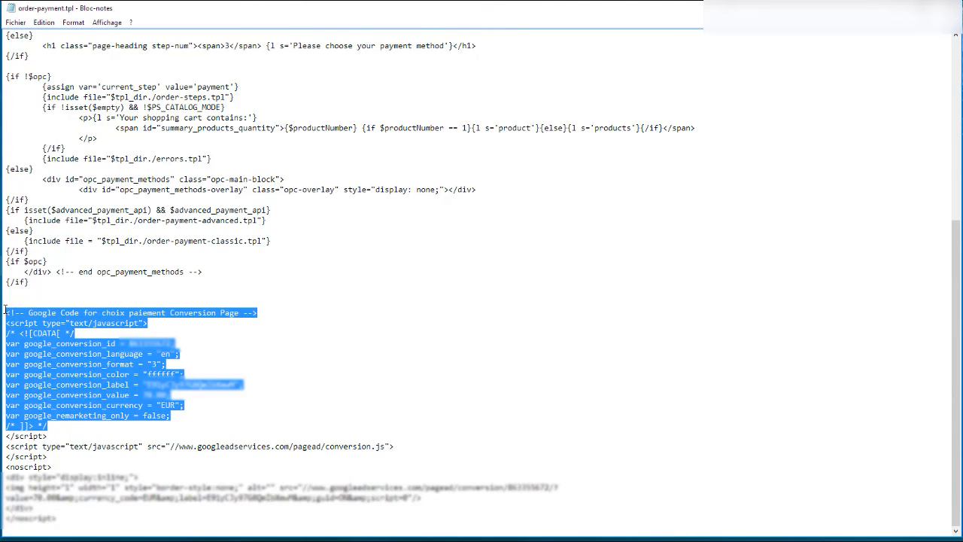
left_click(138, 374)
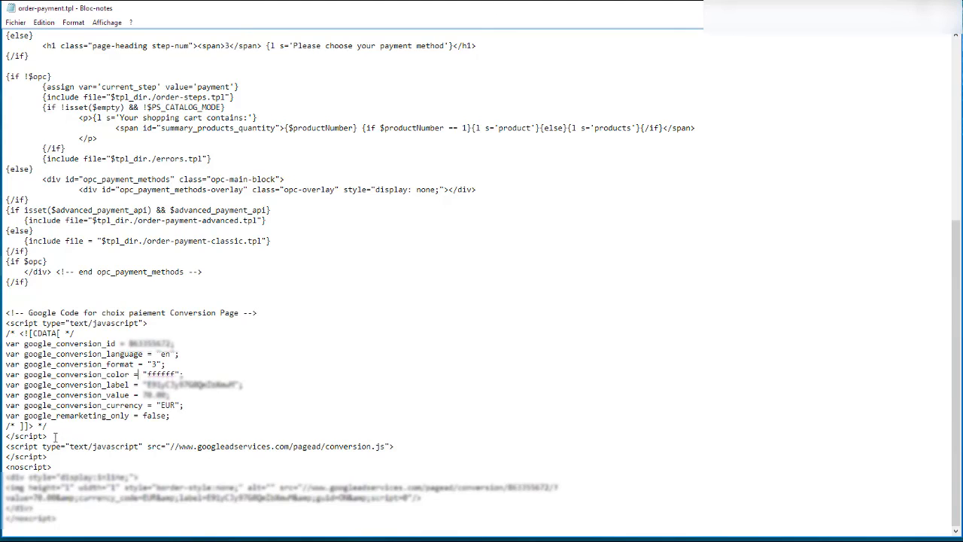
left_click_drag(57, 426, 4, 311)
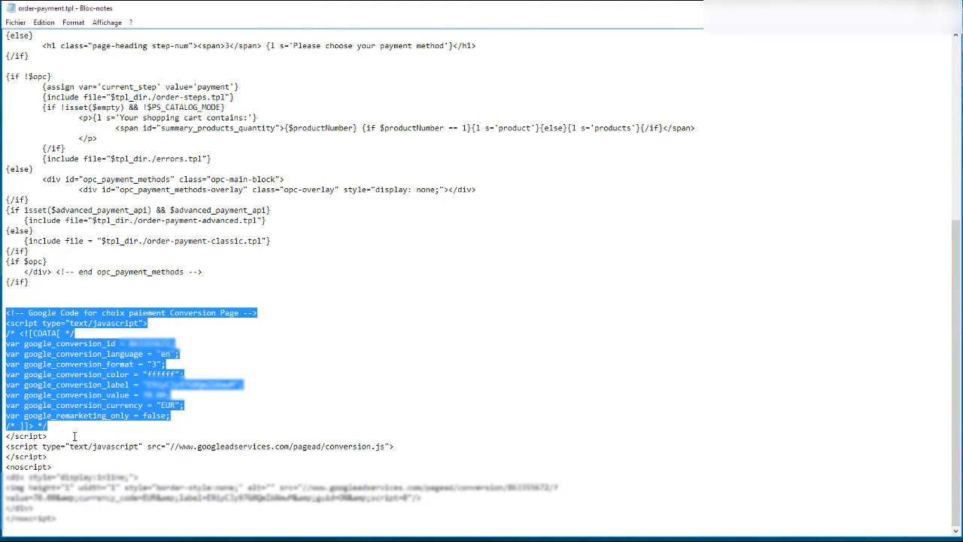
left_click_drag(46, 427, 6, 311)
left_click(79, 417)
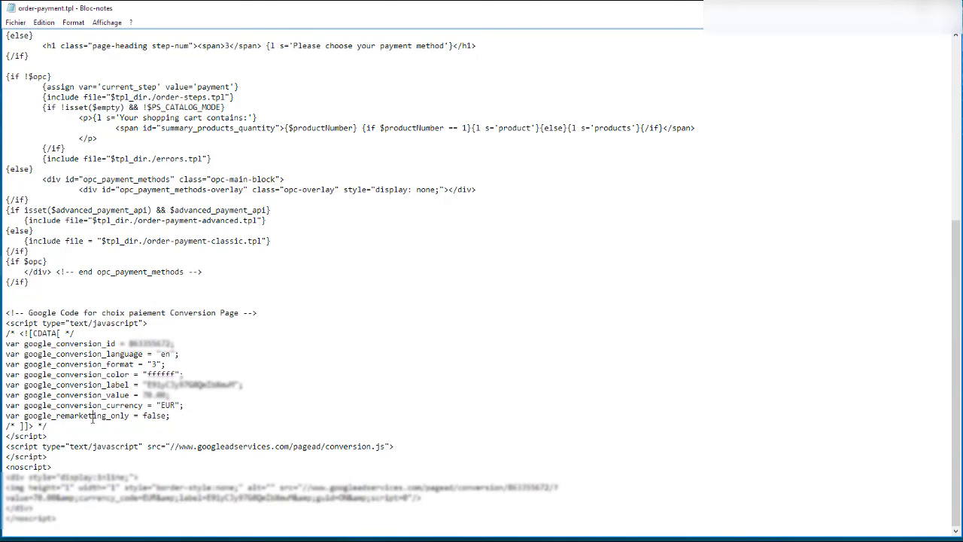
left_click_drag(62, 426, 6, 320)
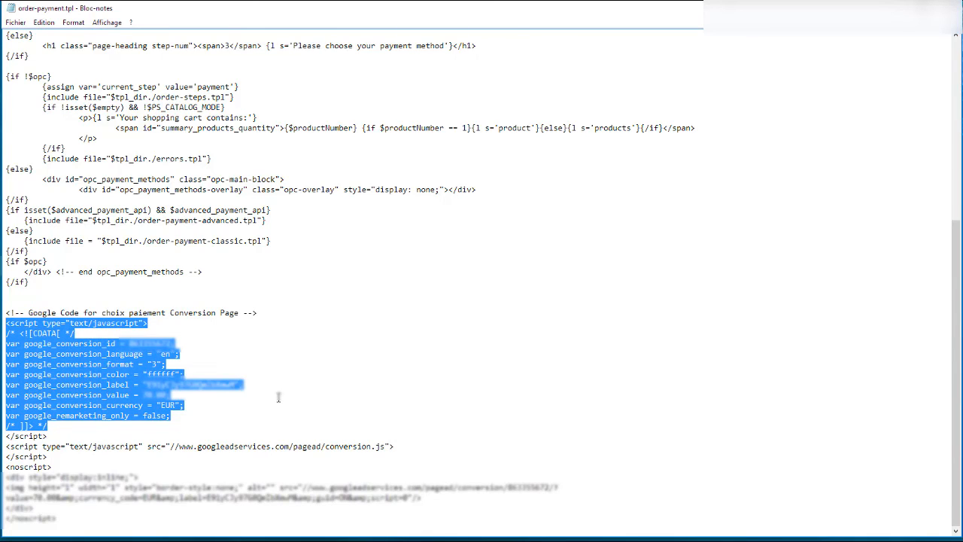
left_click(73, 427)
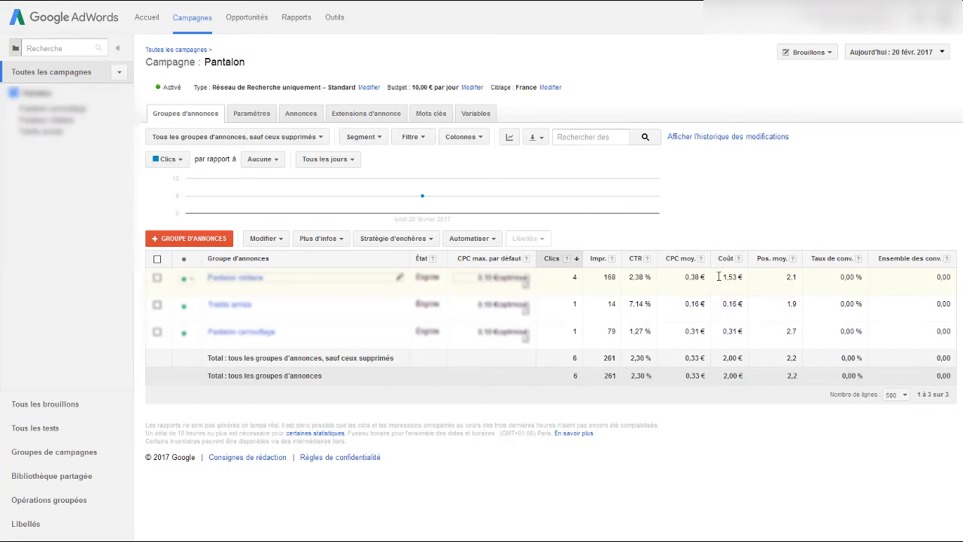
Step: Open the column settings for the ad group table and add the Conversions and Coût/conv. statistics from the Conversions category
left_click(483, 143)
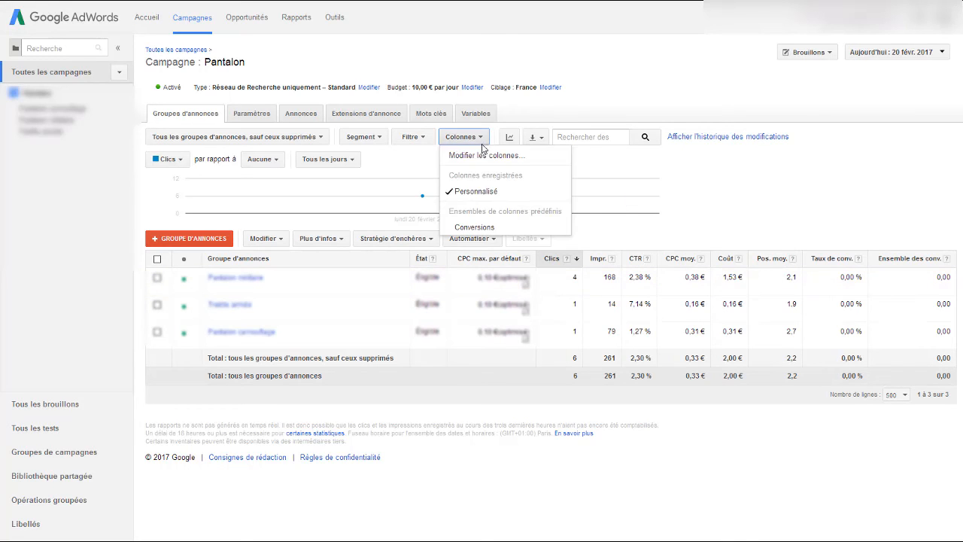
left_click(481, 158)
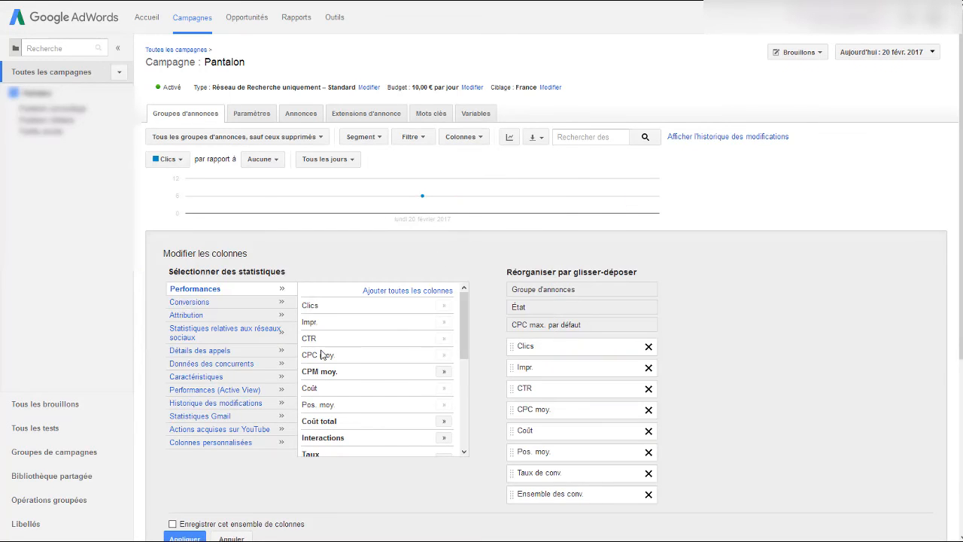
left_click(192, 304)
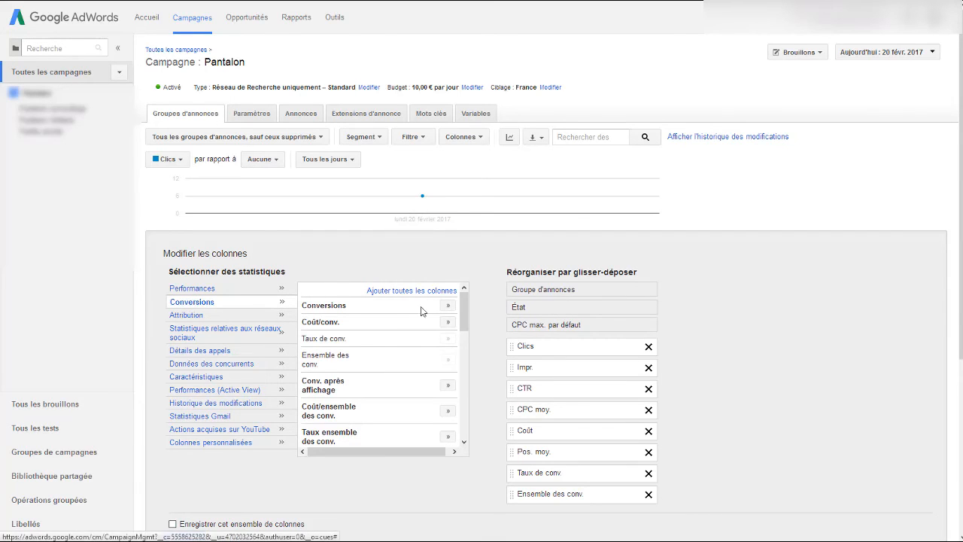
left_click(448, 306)
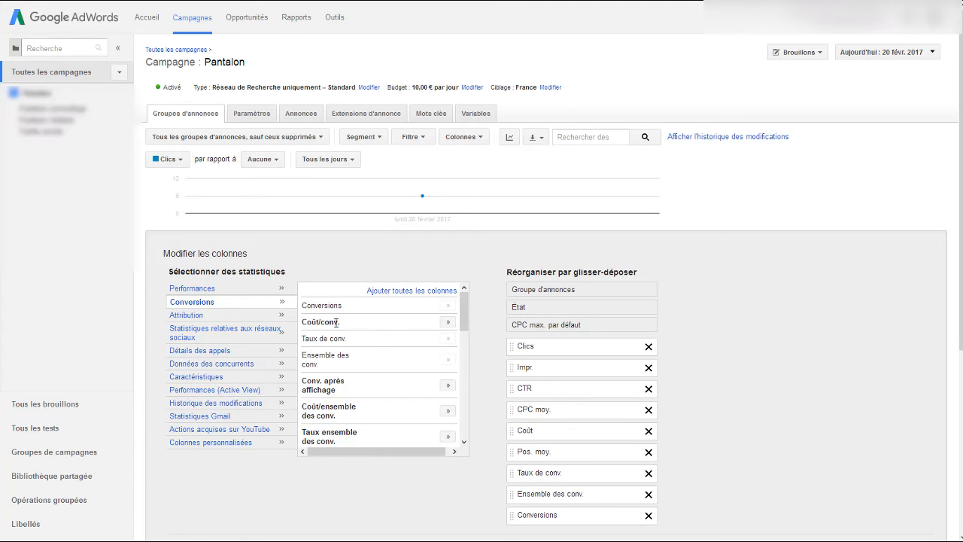
left_click(447, 322)
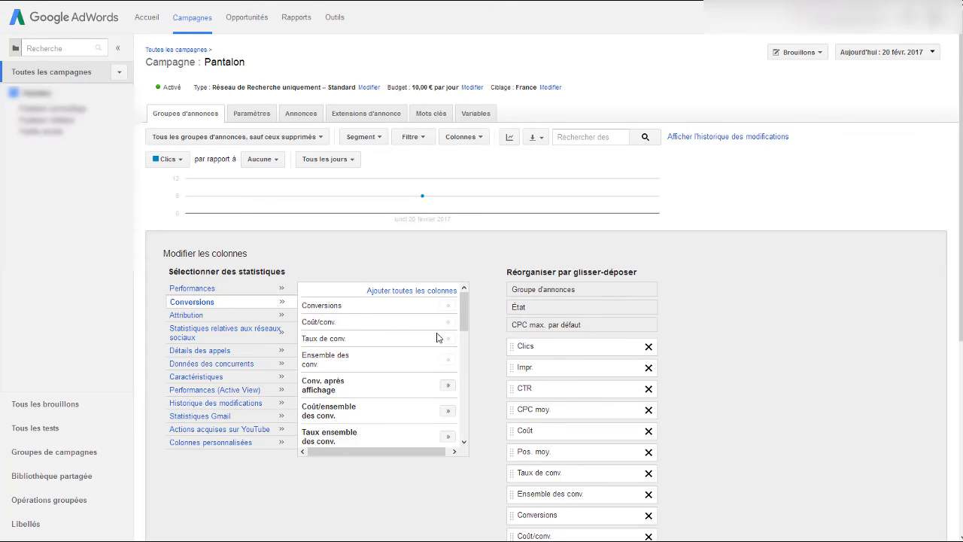
Step: Add the Valeur/conv. and Valeur de conv. totale statistics to the selected columns and apply them to the table
scroll(439, 338, "down", 1)
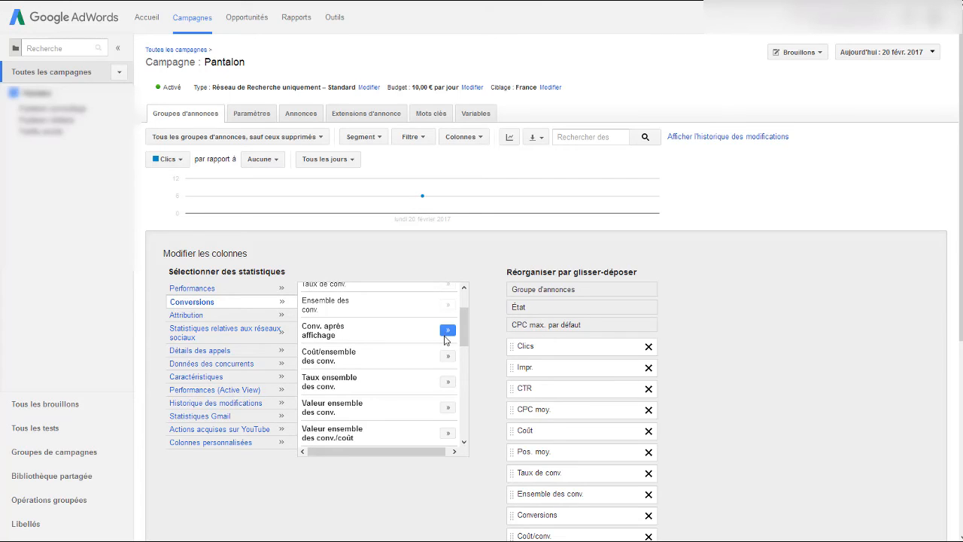
scroll(429, 353, "down", 1)
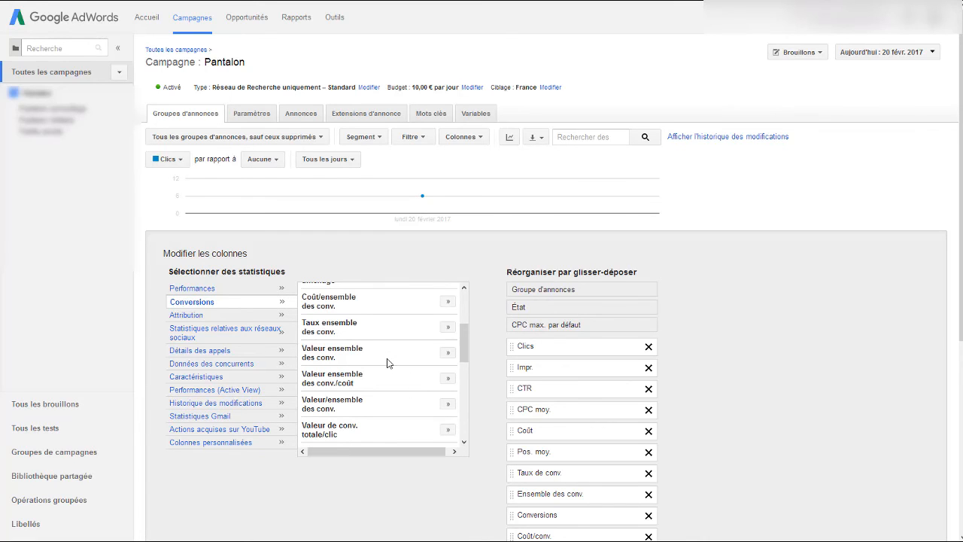
scroll(388, 363, "down", 5)
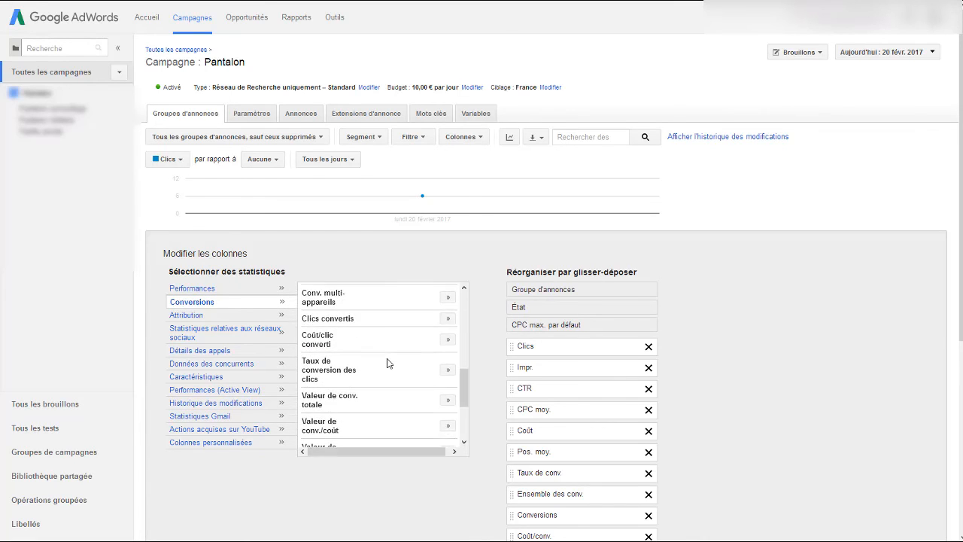
scroll(389, 363, "down", 2)
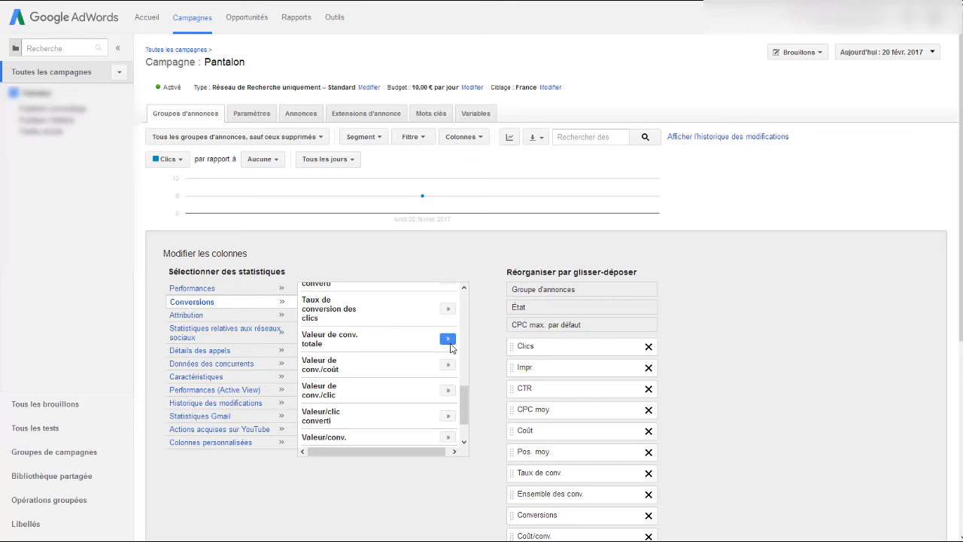
scroll(429, 387, "down", 2)
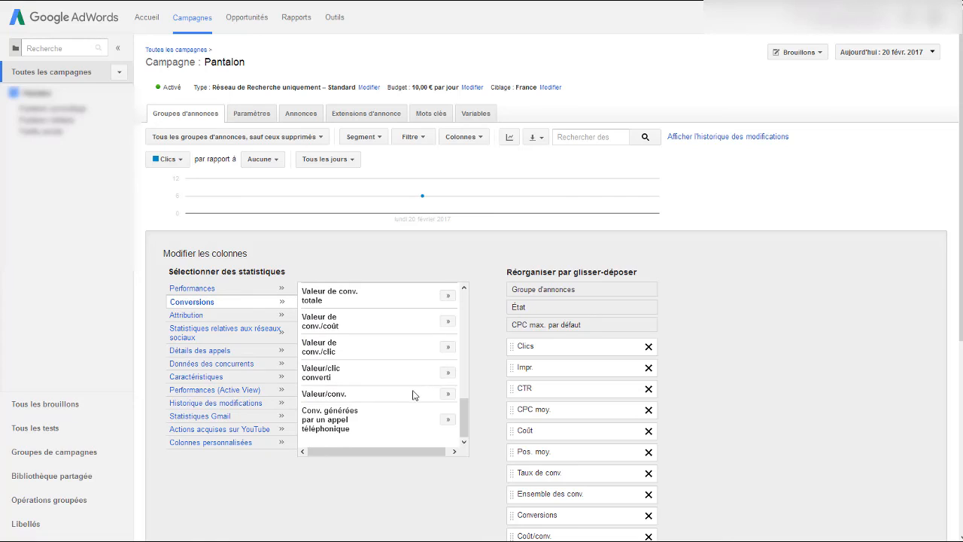
scroll(415, 393, "up", 2)
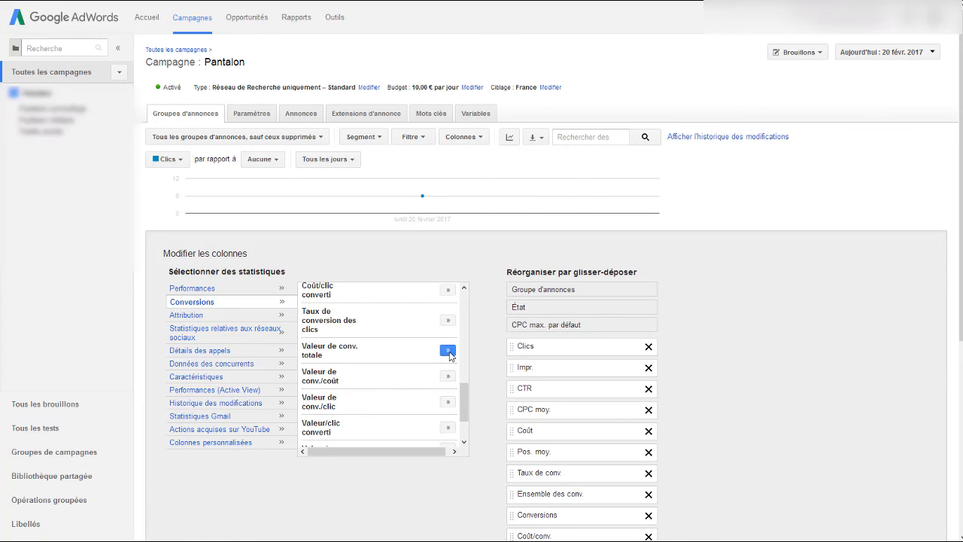
scroll(378, 286, "down", 2)
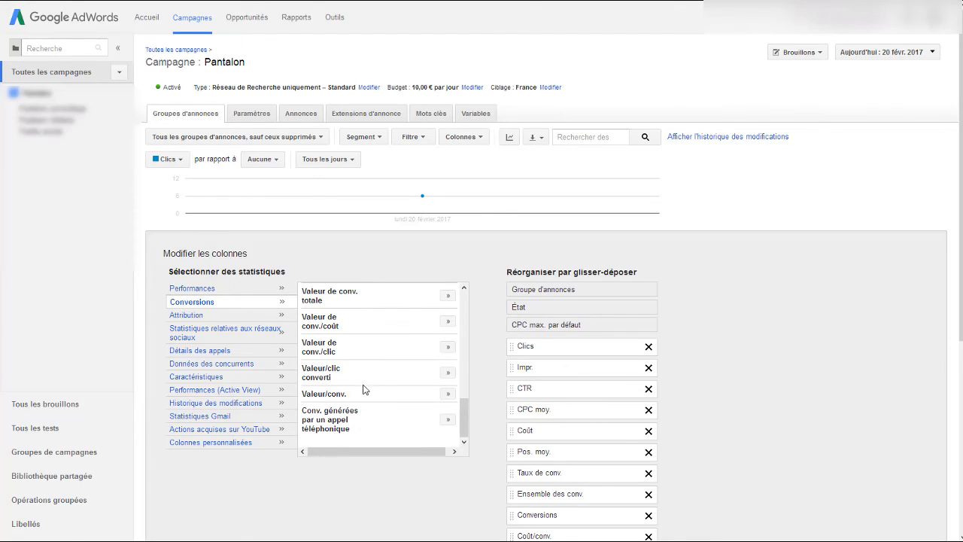
left_click(448, 395)
left_click(448, 296)
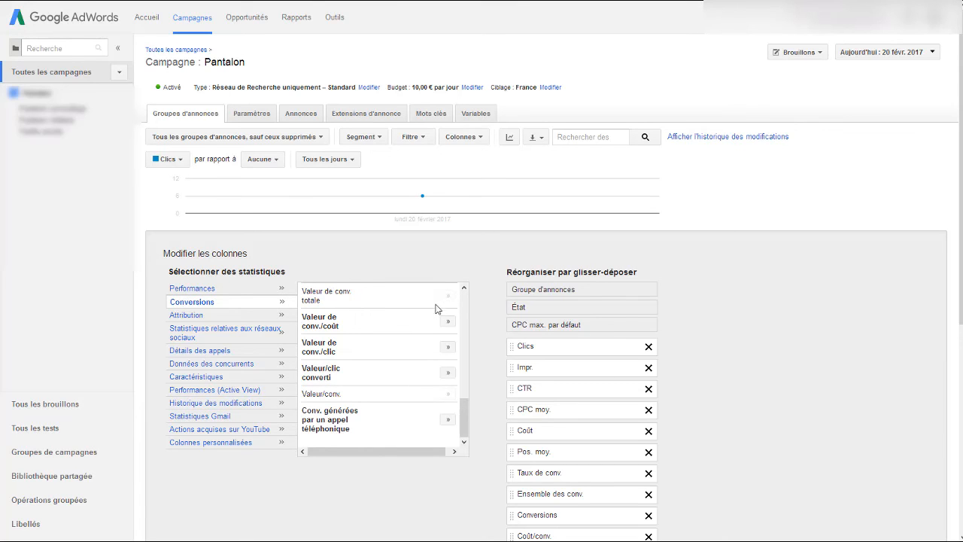
scroll(422, 380, "down", 1)
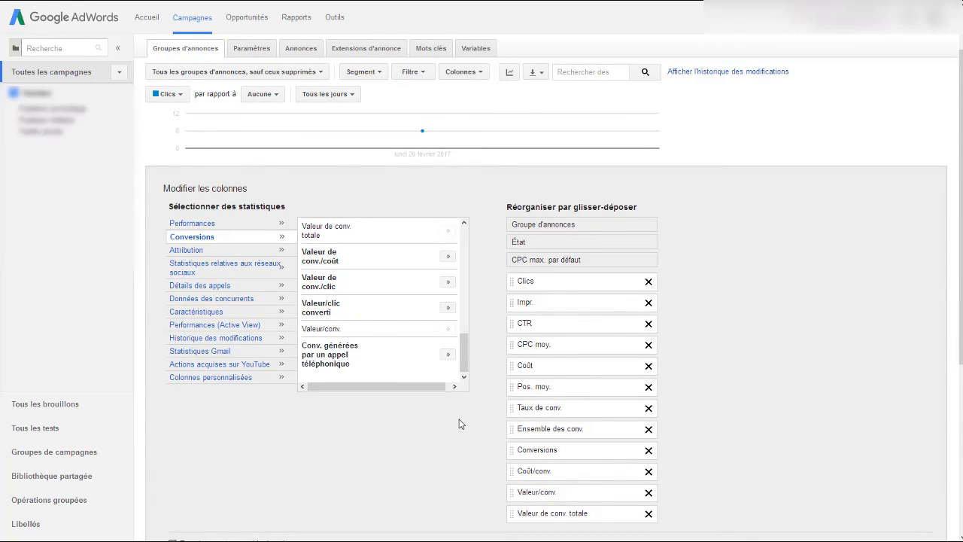
scroll(460, 421, "down", 4)
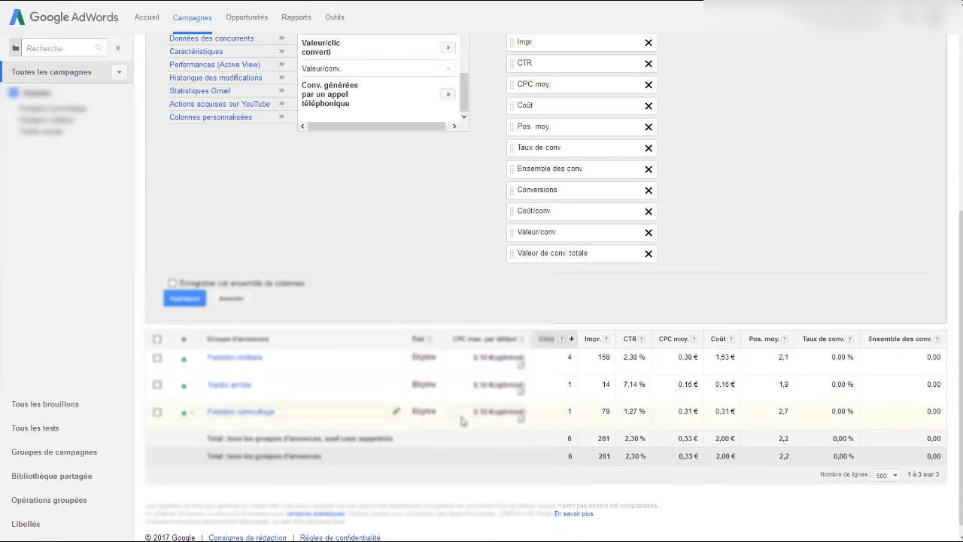
left_click(179, 299)
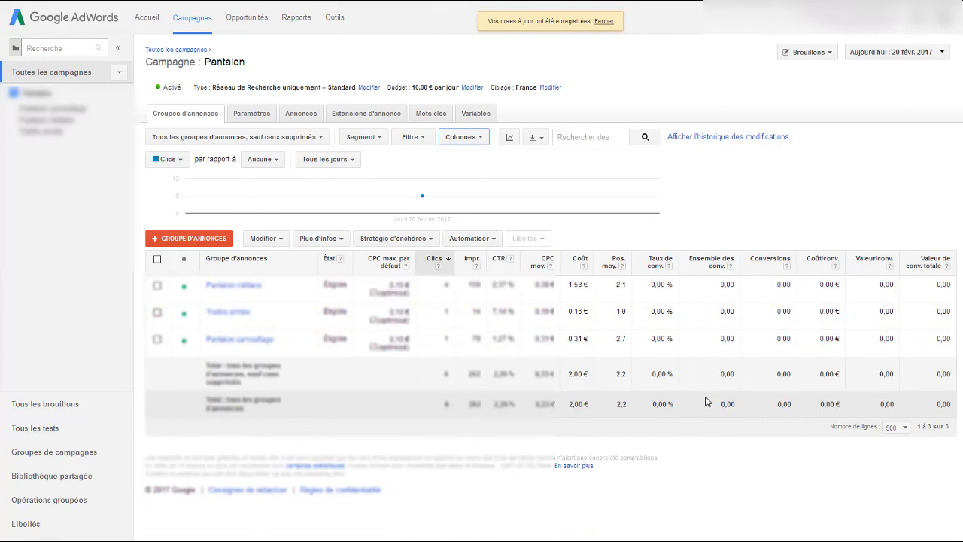
Step: Read the help descriptions of the Valeur de conv. totale and Valeur/conv. columns
left_click(947, 266)
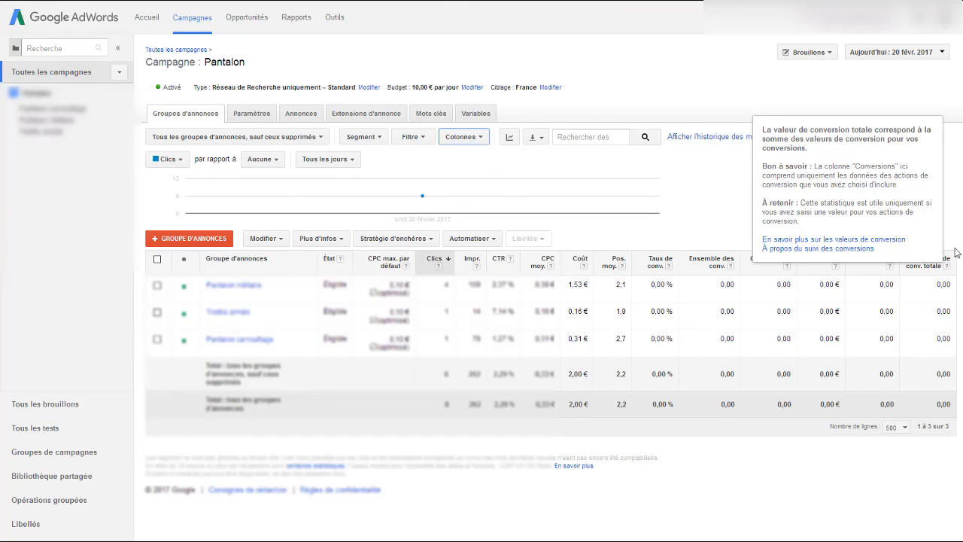
left_click(891, 266)
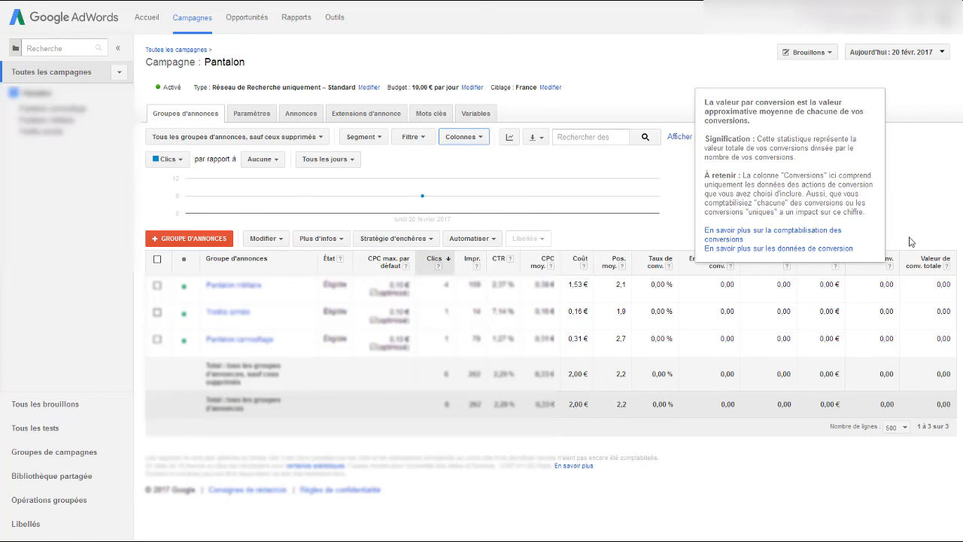
left_click(913, 214)
Step: Remove the Valeur/conv. column from the ad group table's column set and apply the change
left_click(472, 136)
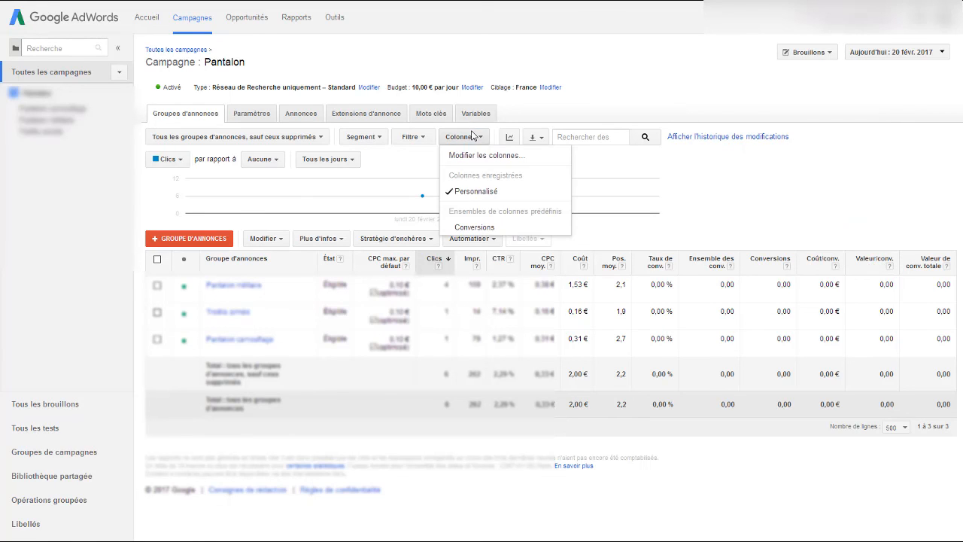
left_click(480, 156)
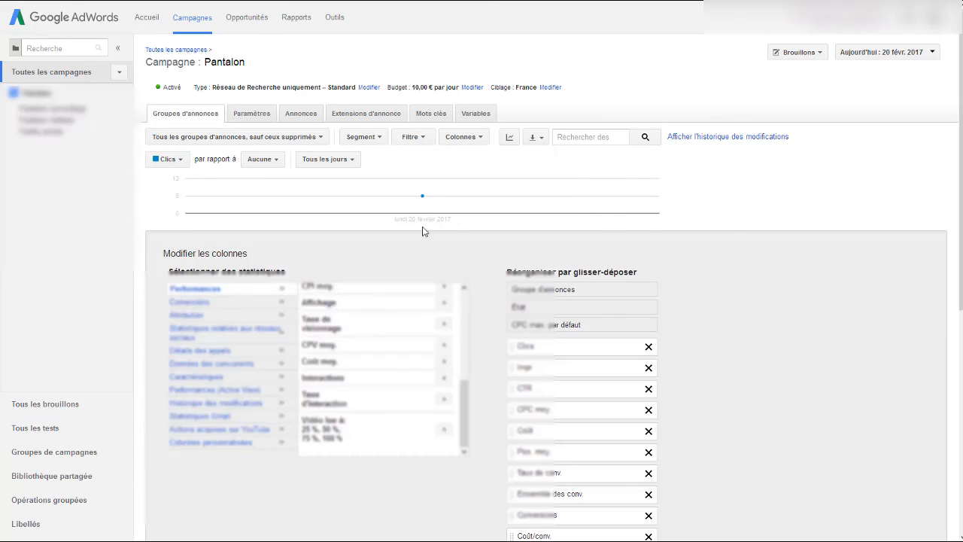
scroll(773, 414, "down", 3)
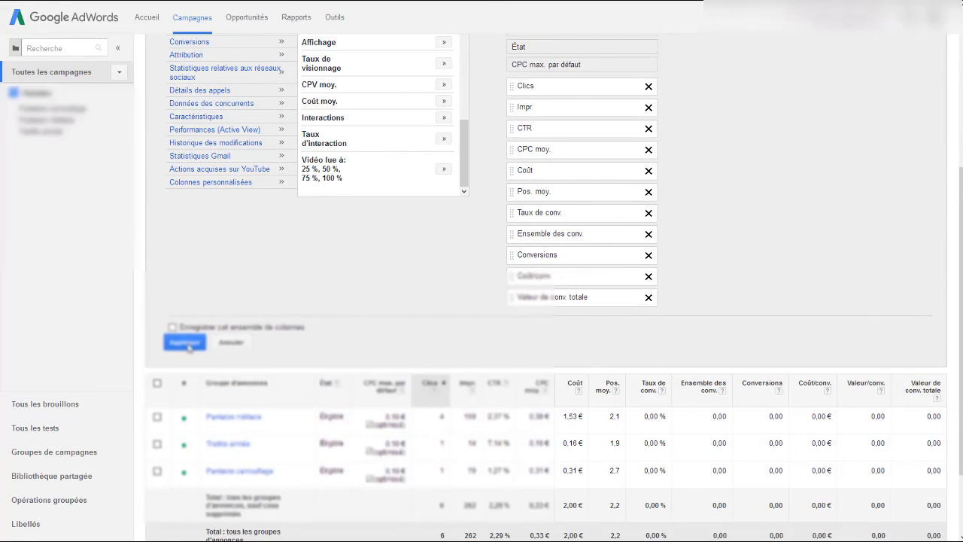
left_click(184, 343)
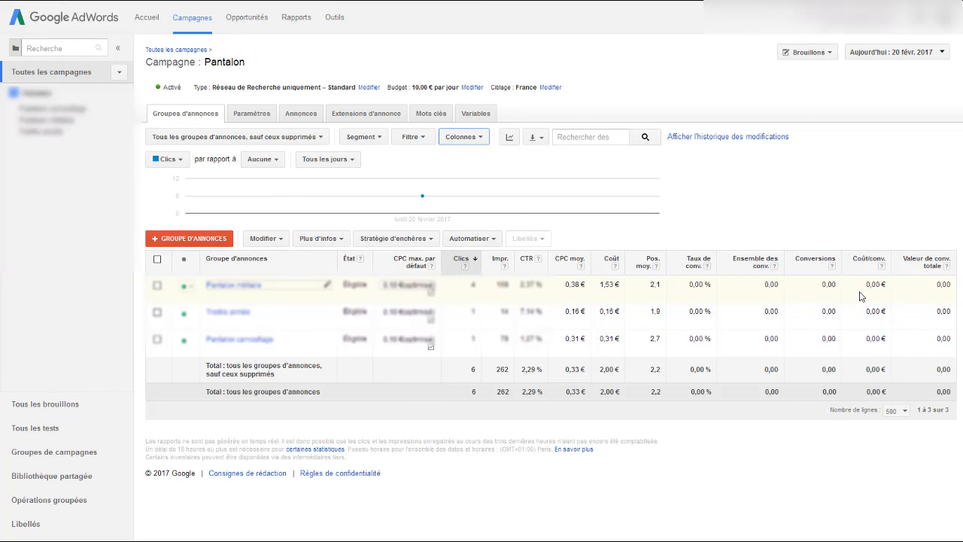
Step: Examine the first ad group's figures under Coût/conv., Conversions and Valeur de conv. totale, highlighting each one
left_click_drag(866, 284, 891, 285)
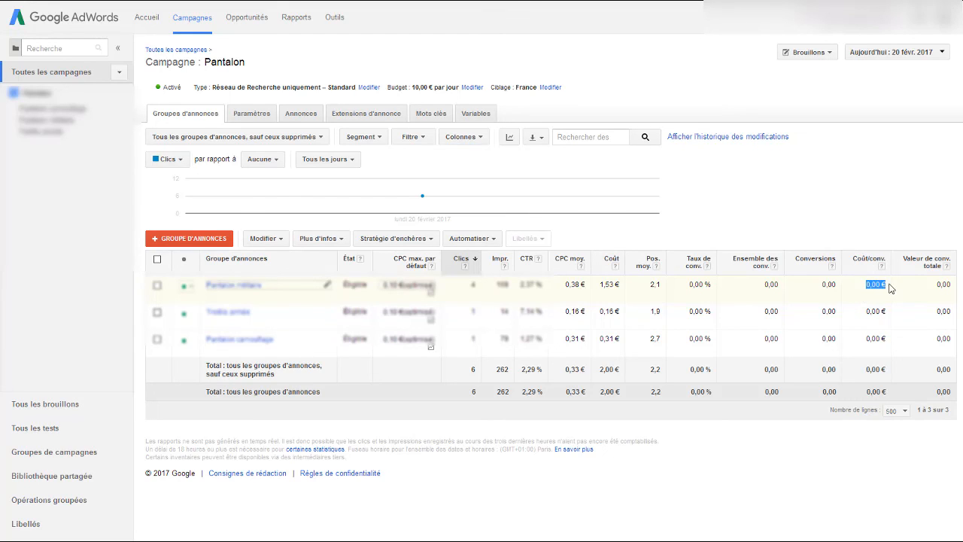
left_click_drag(831, 285, 825, 292)
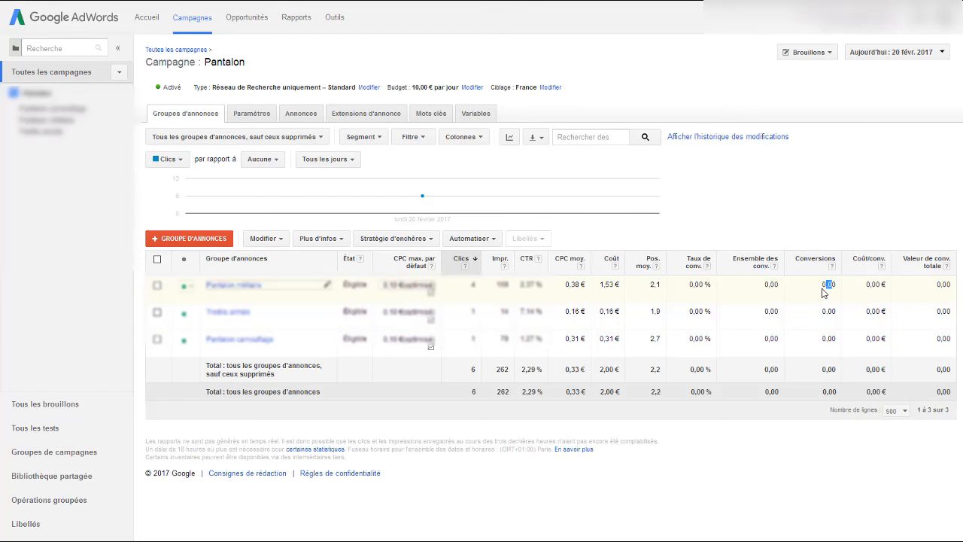
left_click(871, 284)
double_click(872, 284)
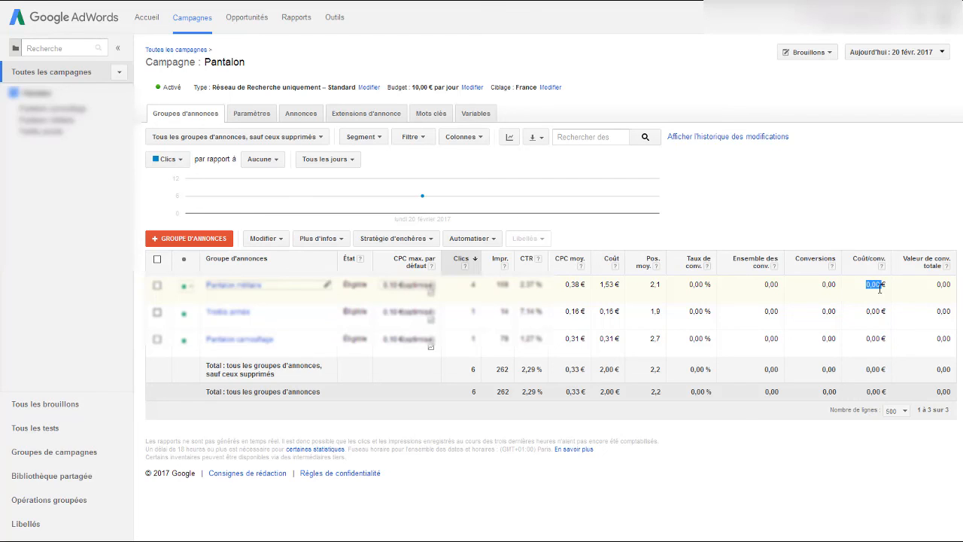
left_click(947, 285)
double_click(946, 285)
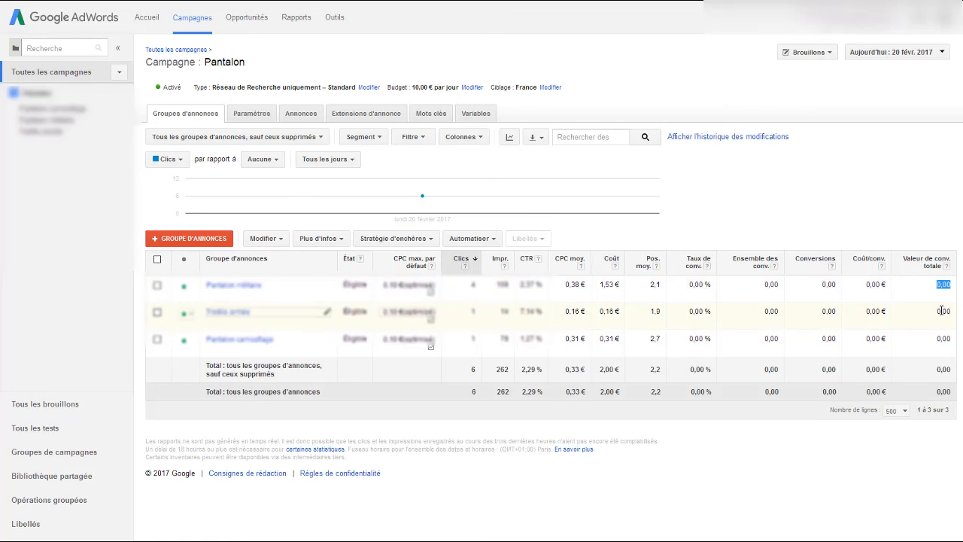
left_click(930, 290)
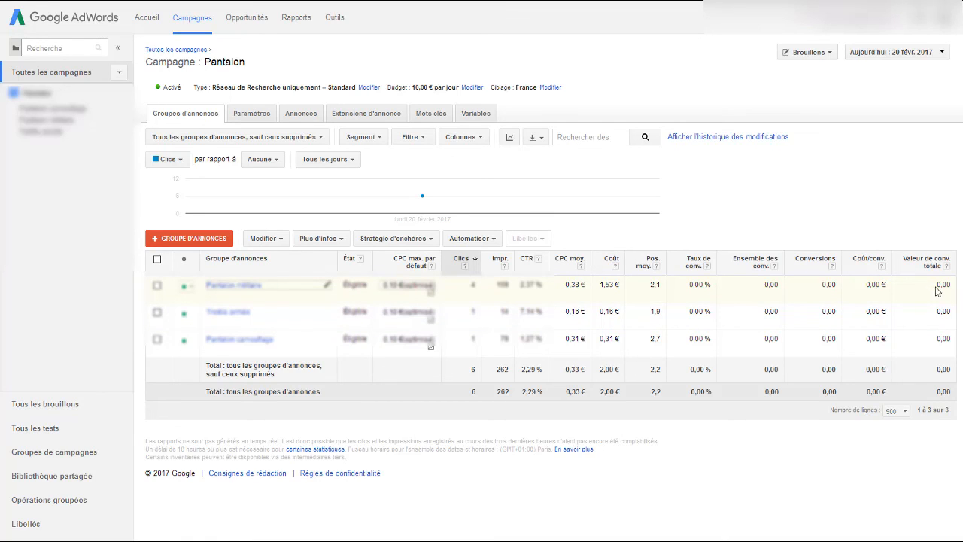
left_click_drag(937, 290, 952, 289)
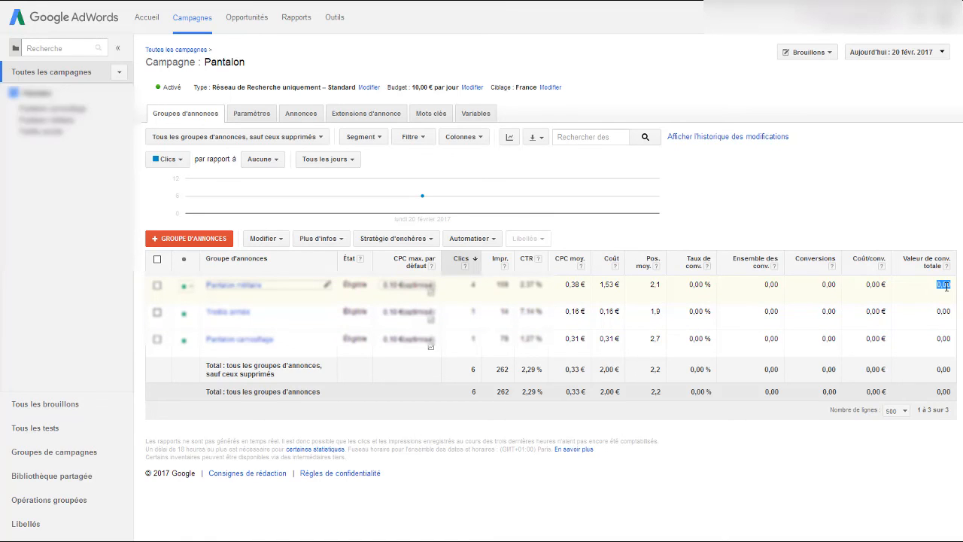